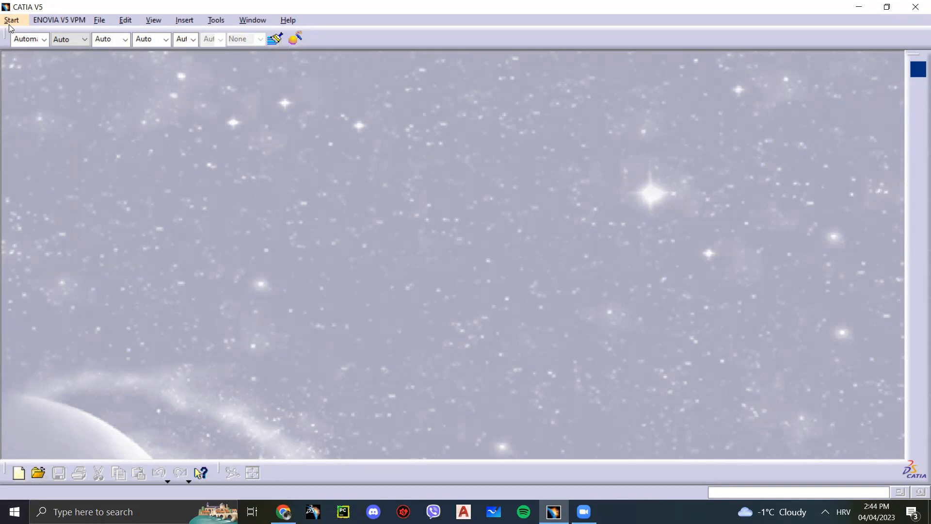
Create a new Part Design part named The first, keeping hybrid design enabled
left_click(11, 21)
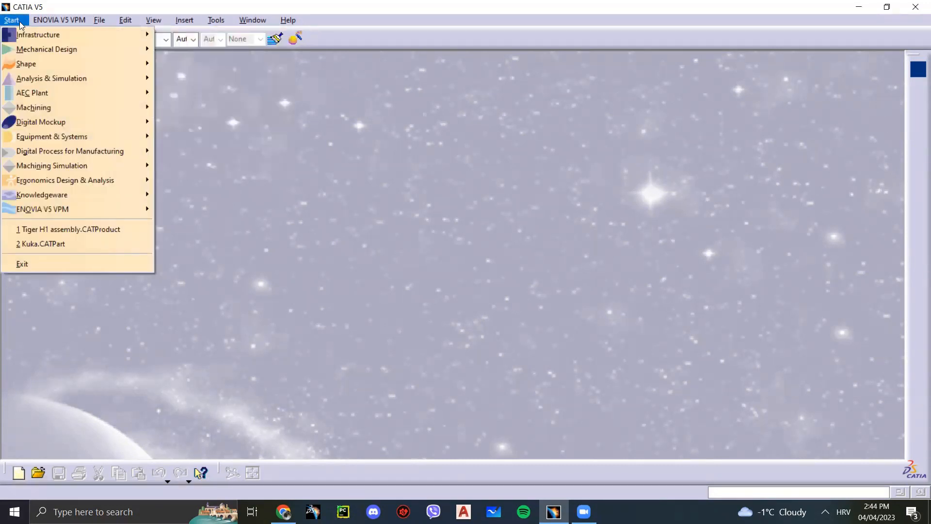
mouse_move(32, 51)
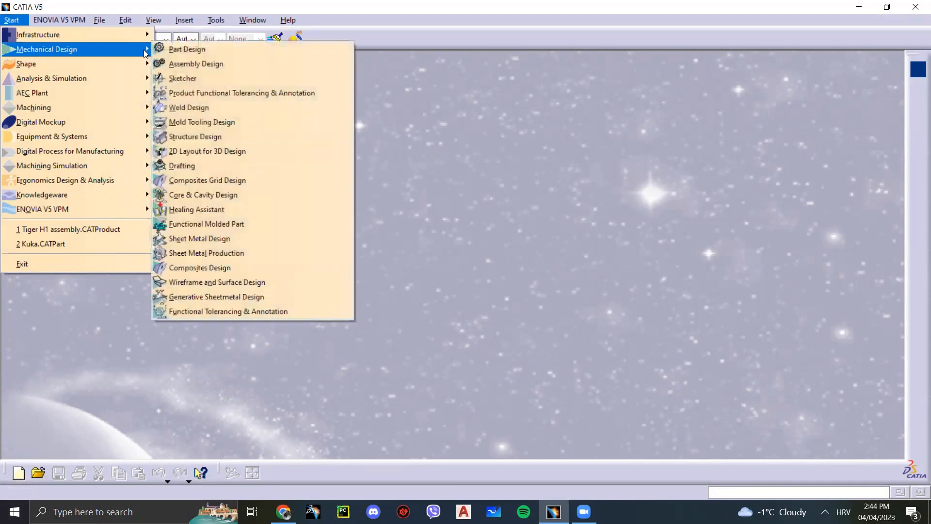
left_click(183, 50)
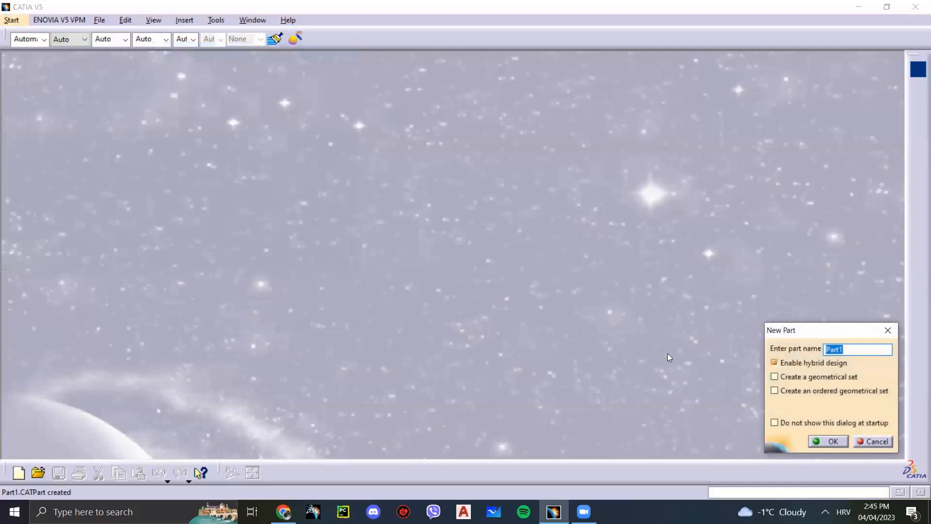
type("The first")
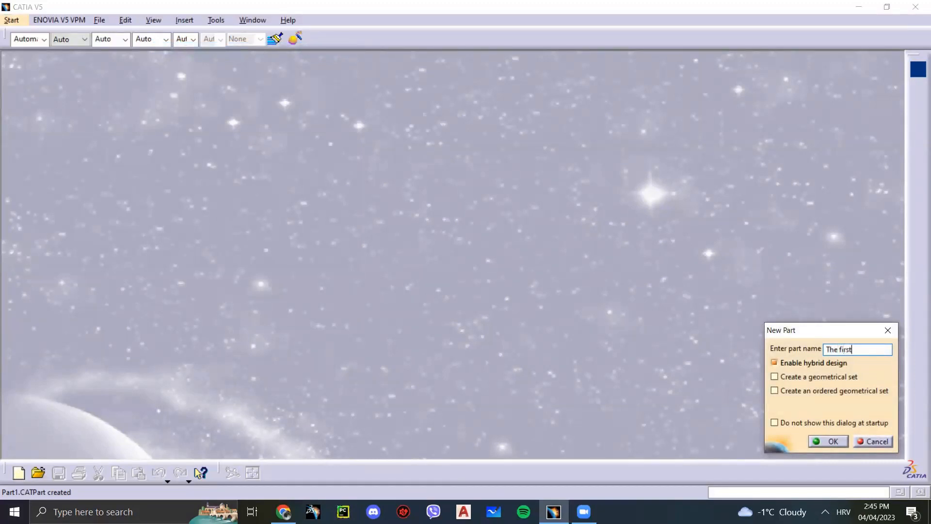
left_click(825, 441)
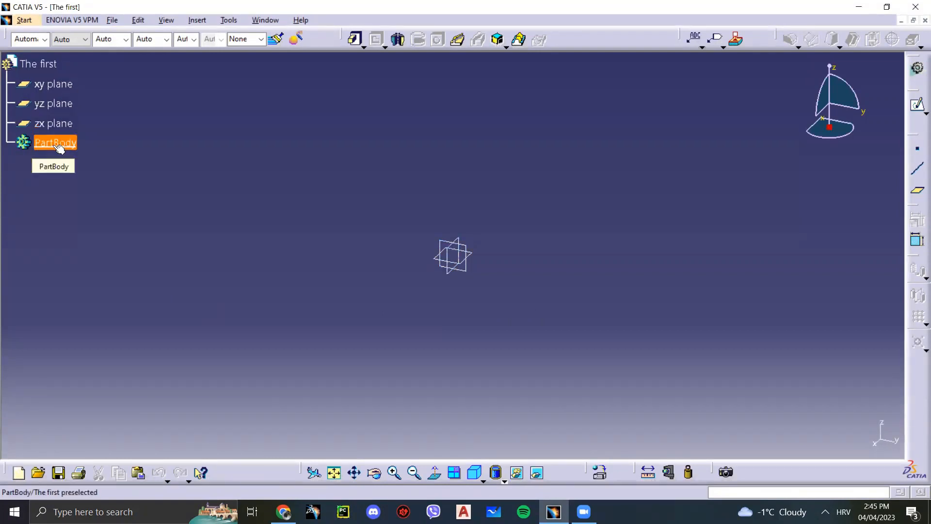
Open a new sketch on the xy plane
left_click(51, 123)
left_click(53, 107)
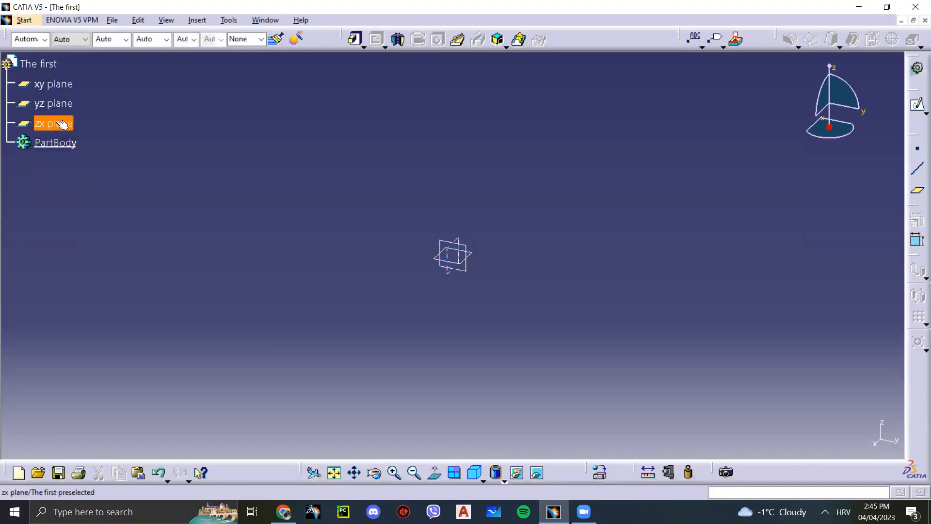
left_click(65, 87)
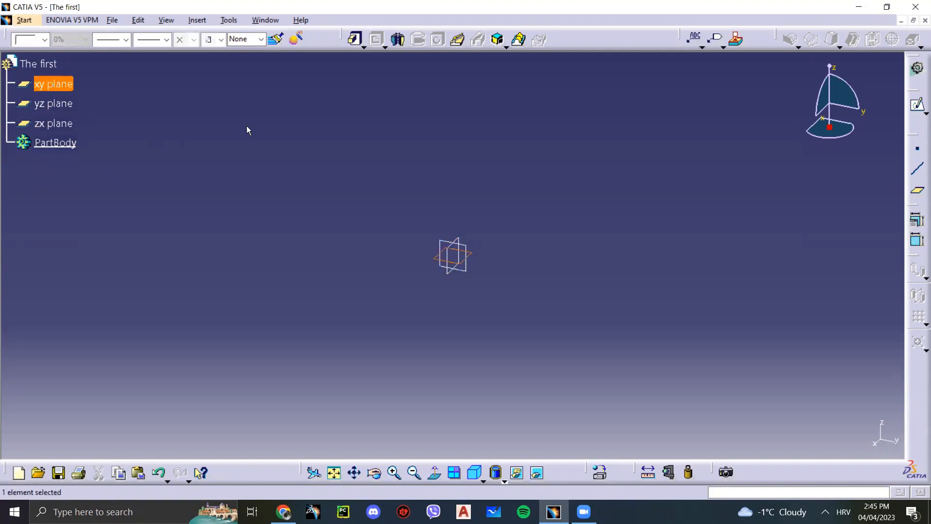
left_click(917, 108)
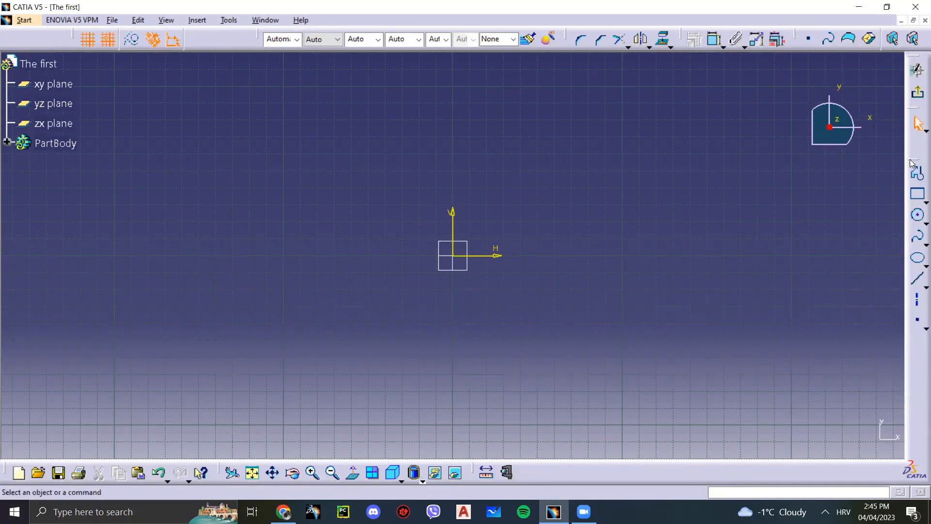
Undock the Profile toolbar, move it around over the sketch area in both orientations, and close it
left_click_drag(911, 163, 746, 173)
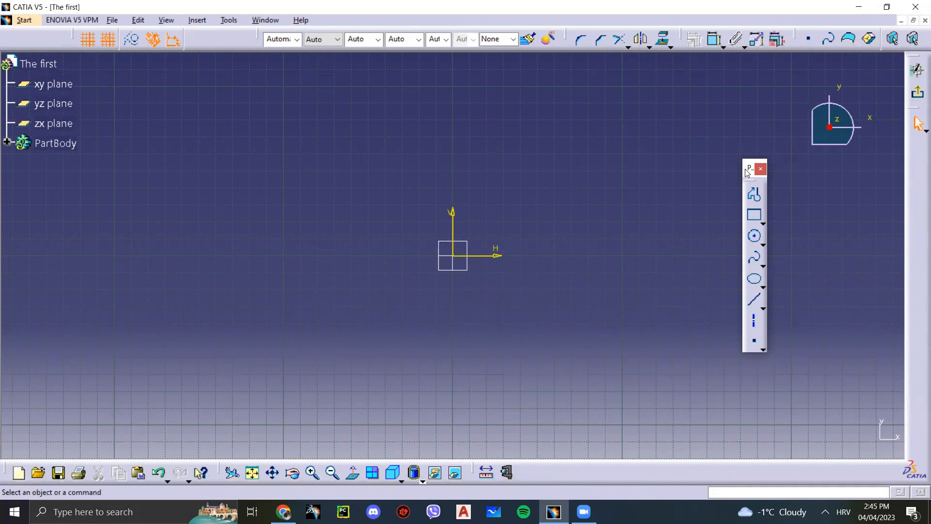
left_click_drag(748, 173, 705, 175)
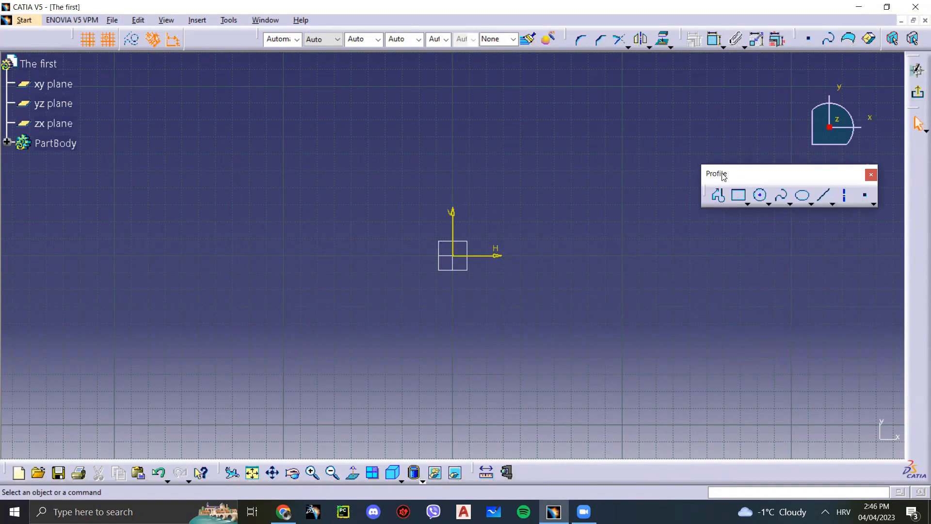
left_click_drag(722, 176, 695, 176)
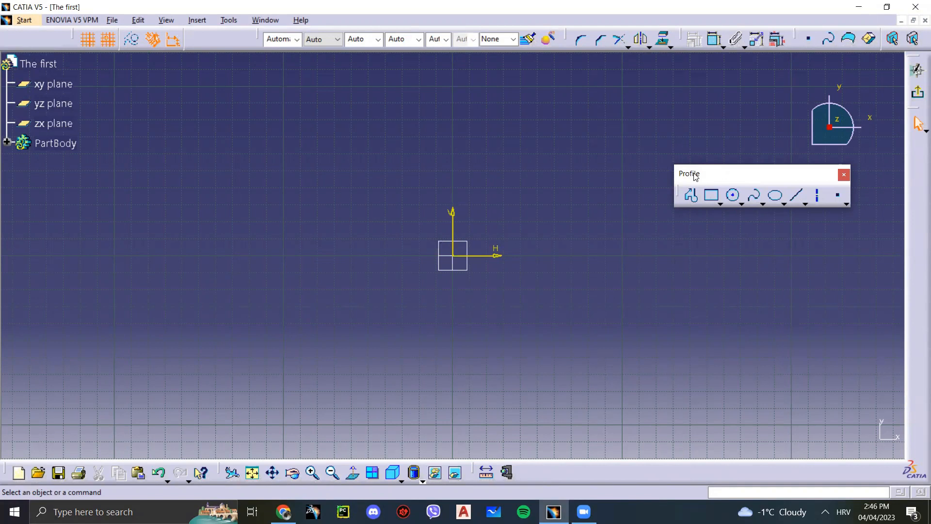
left_click_drag(695, 176, 593, 149)
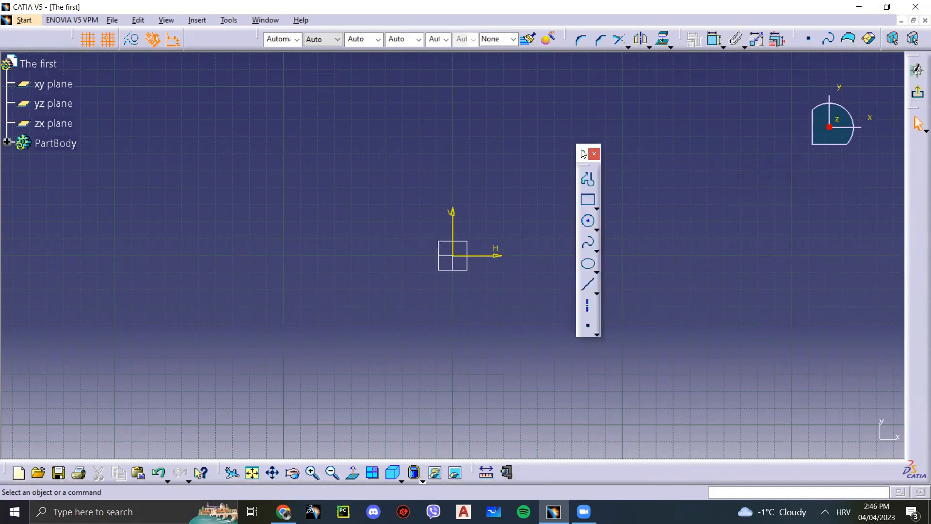
left_click_drag(662, 155, 566, 162)
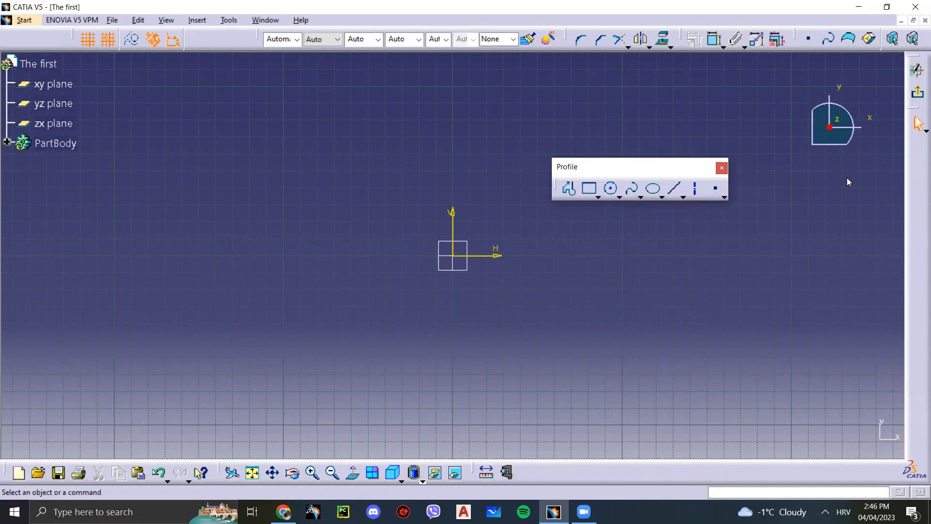
left_click_drag(635, 170, 695, 179)
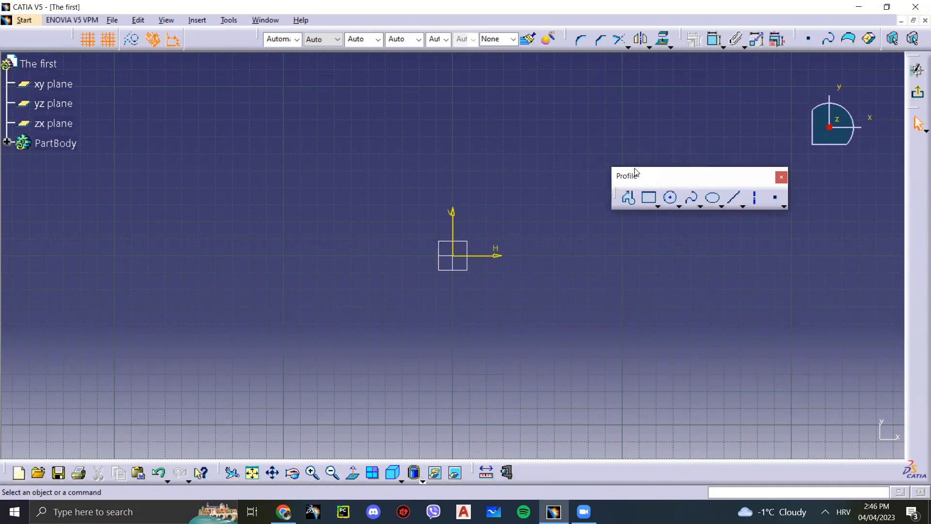
left_click(782, 179)
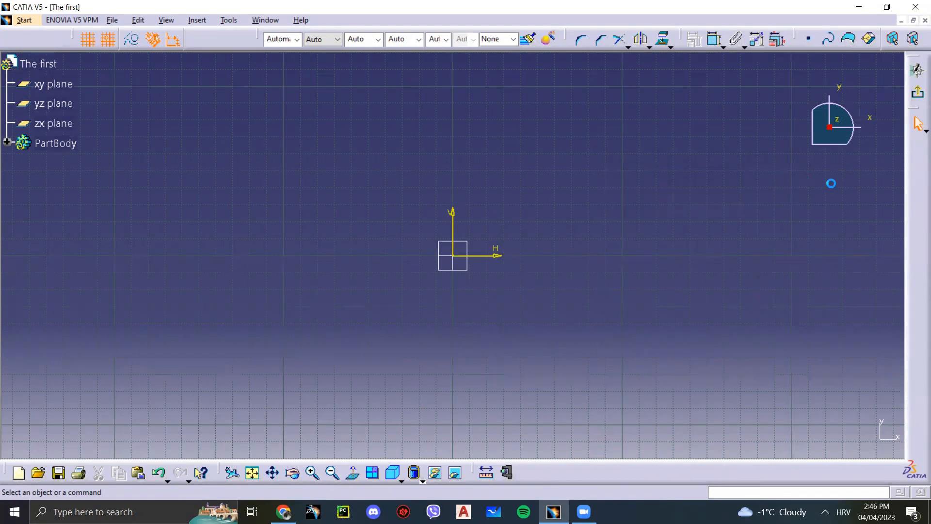
Show the Profile toolbar again and dock it back beside the sketch area
right_click(916, 199)
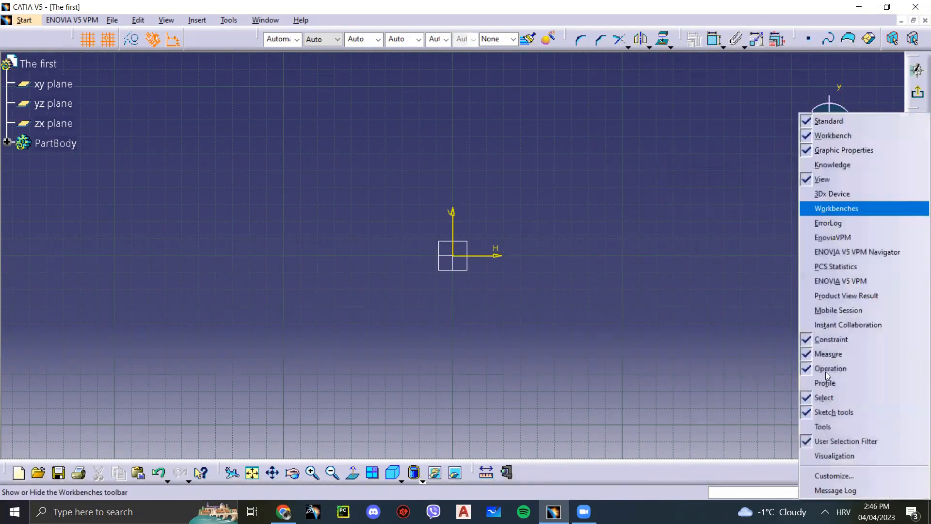
right_click(731, 464)
right_click(211, 45)
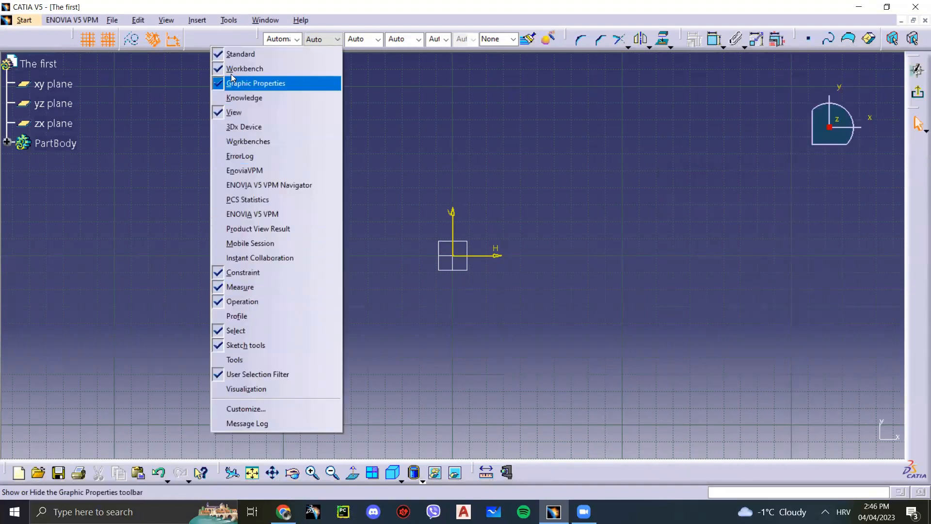
left_click(304, 315)
left_click_drag(873, 167, 915, 171)
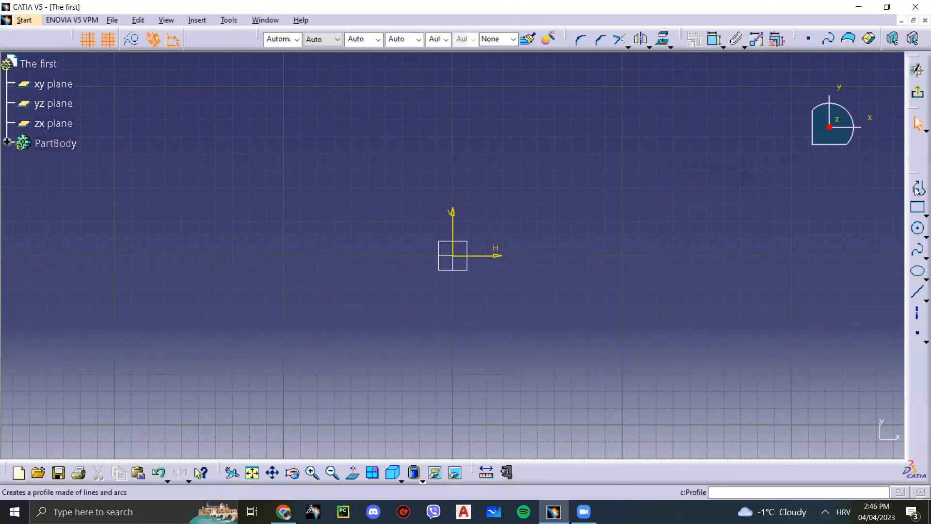
Start a profile at H 50 mm, V 50 mm with a 50 mm horizontal line and a 40 mm vertical line running down
left_click(918, 193)
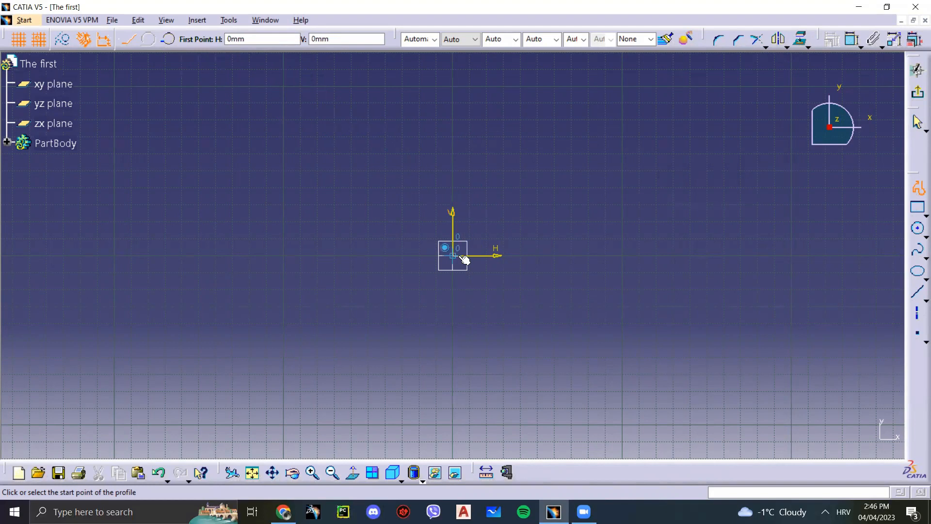
left_click(536, 173)
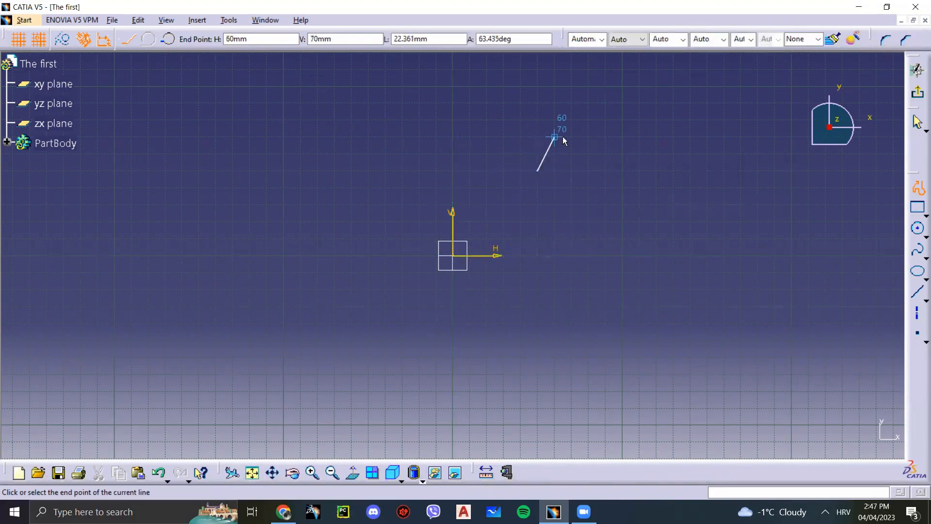
left_click(623, 170)
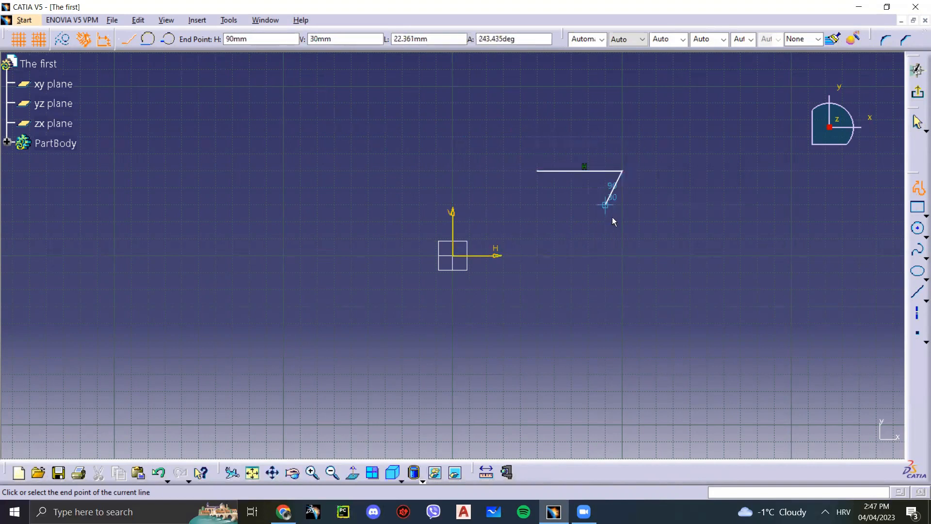
left_click(622, 238)
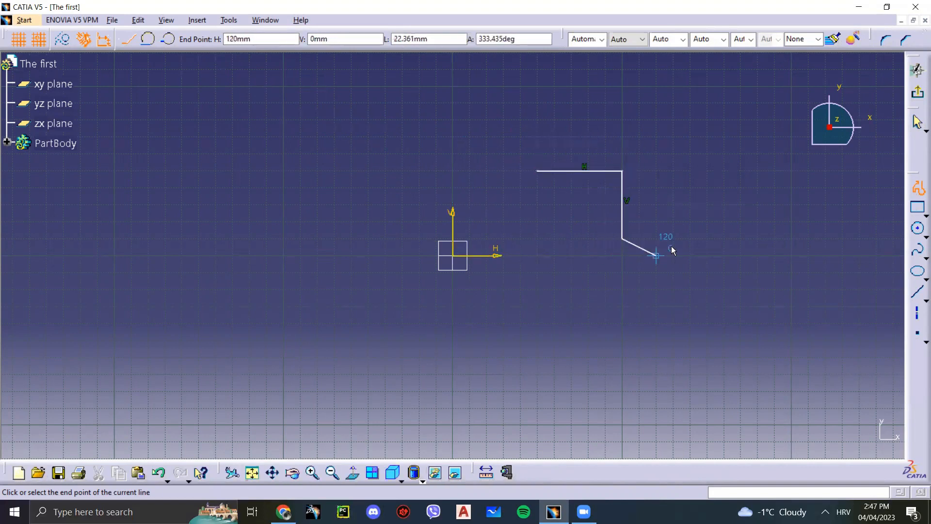
Add a line of length 20 mm at 180 degrees to the profile and end the command
left_click(433, 38)
type("20")
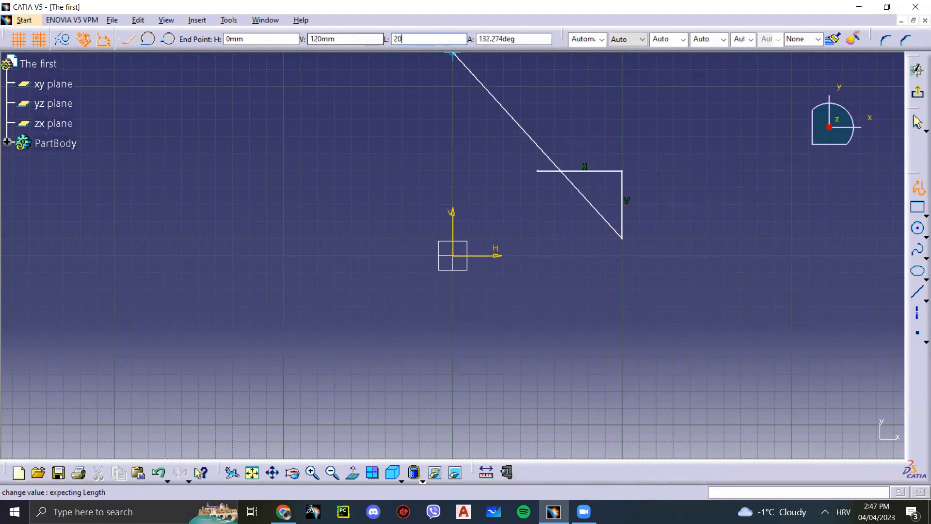
key("Return")
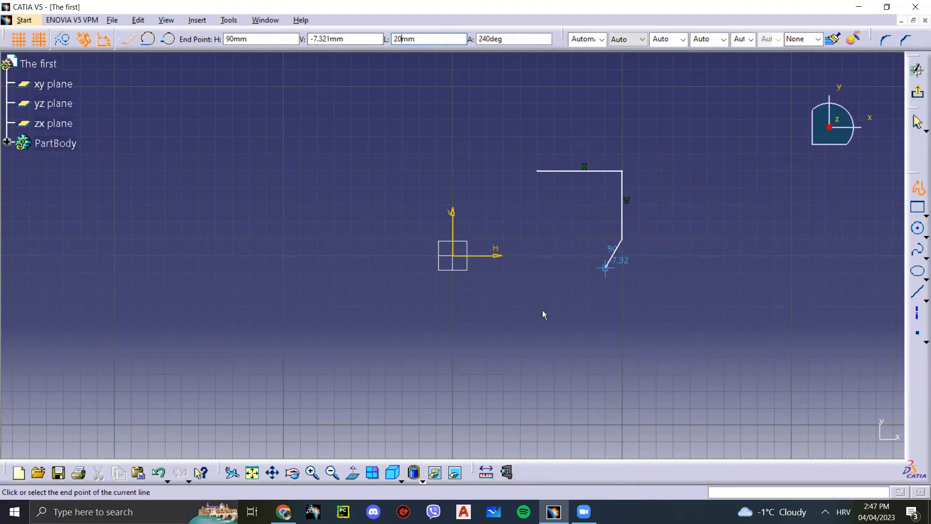
left_click(501, 38)
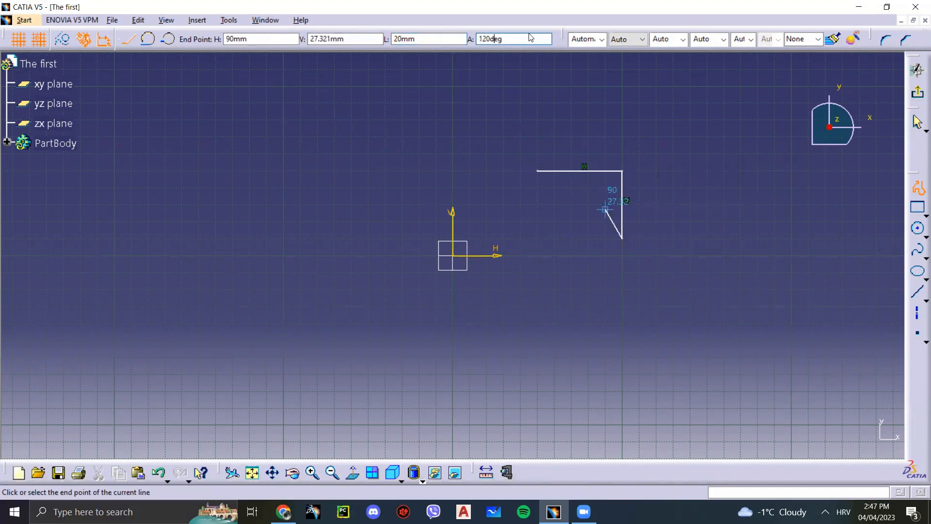
double_click(489, 38)
type("0")
type("180")
key("Return")
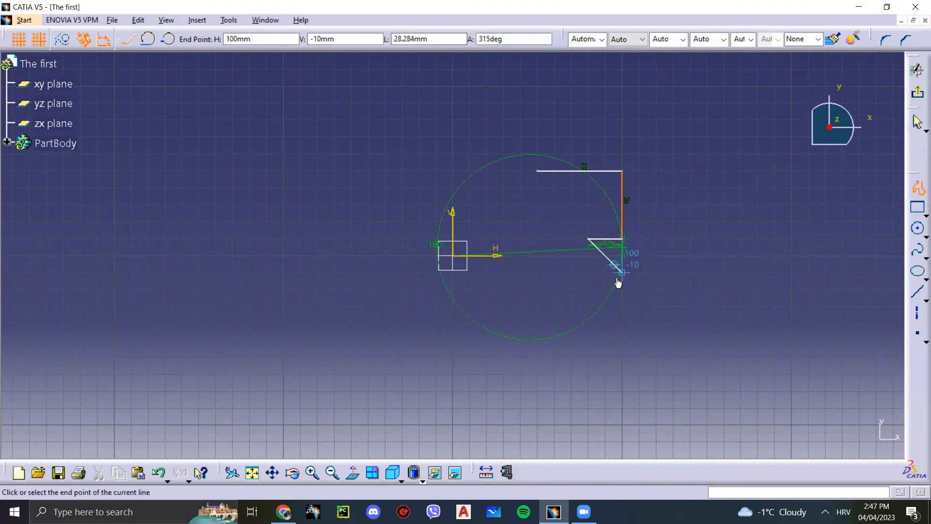
key("Escape")
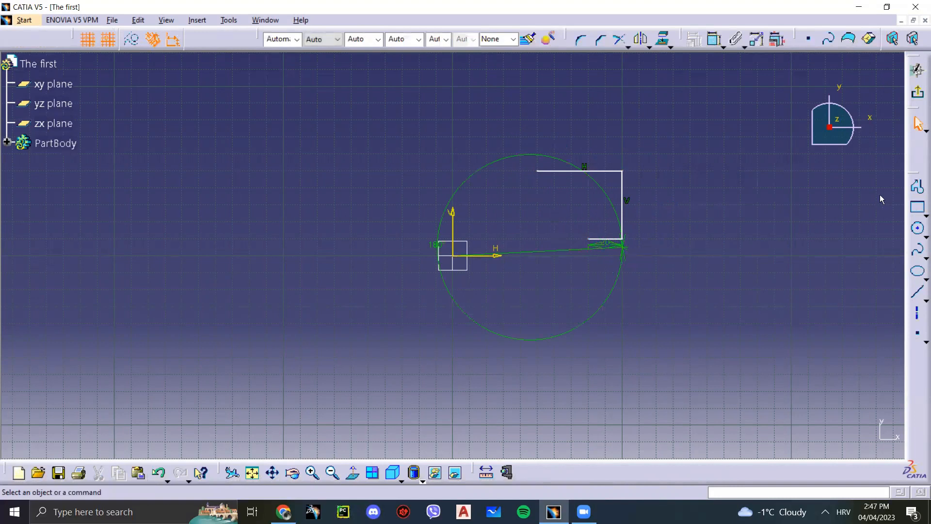
Continue the profile from the short line's free end with a slanted line to about (-10, 70) mm, a large tangent arc and a closing line
left_click(917, 186)
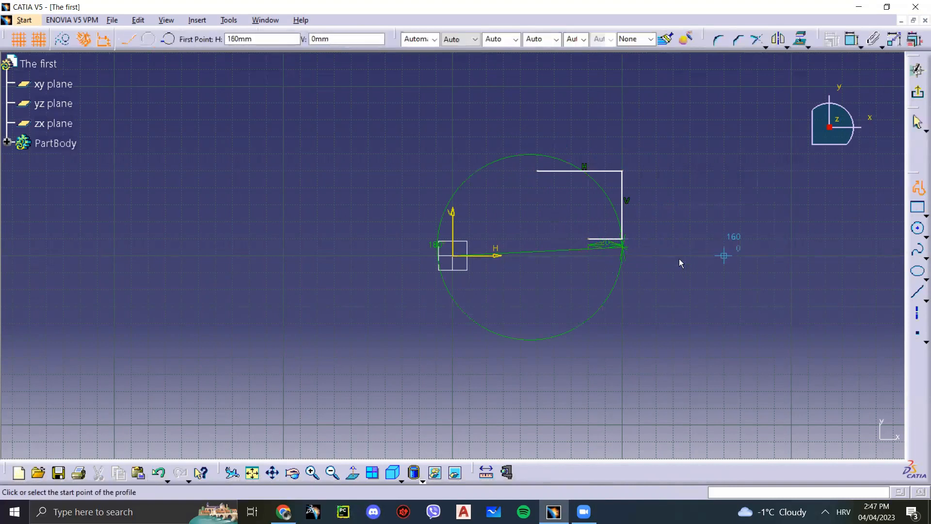
left_click(590, 238)
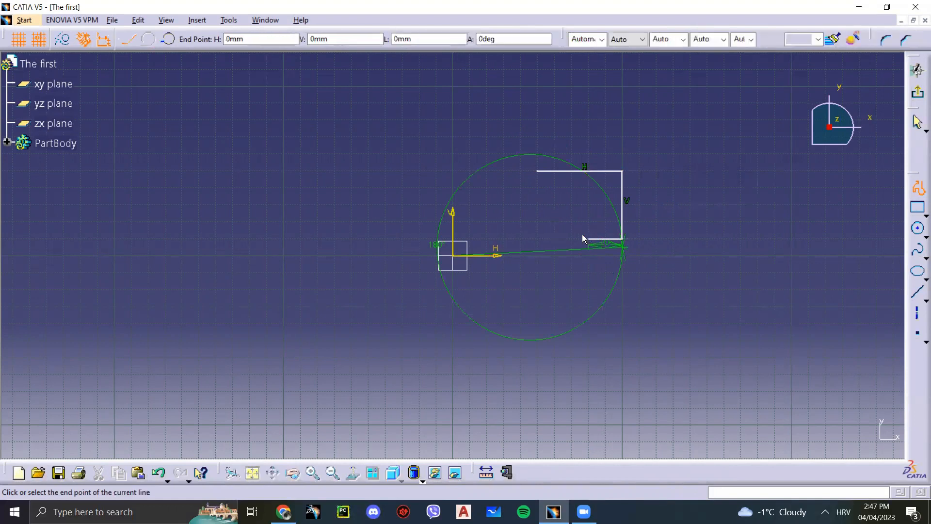
left_click(436, 138)
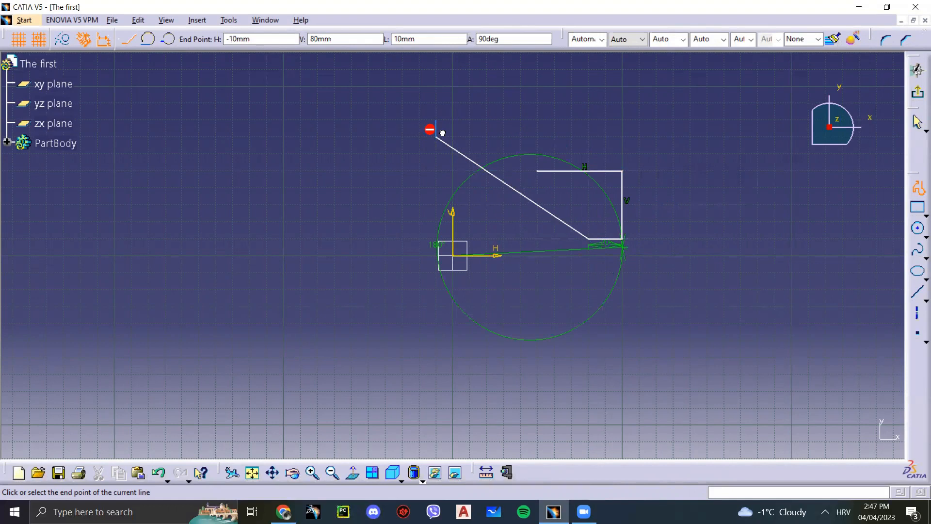
left_click_drag(440, 130, 523, 105)
left_click(538, 171)
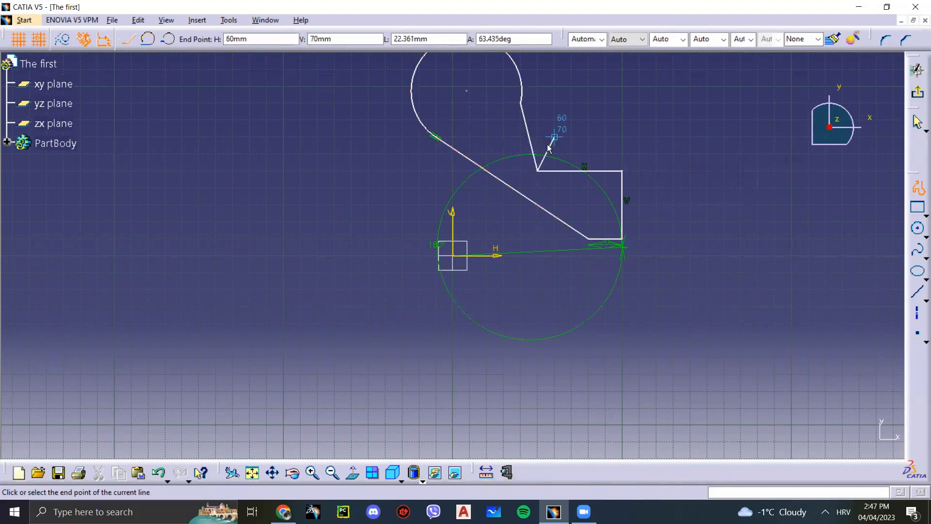
key("Escape")
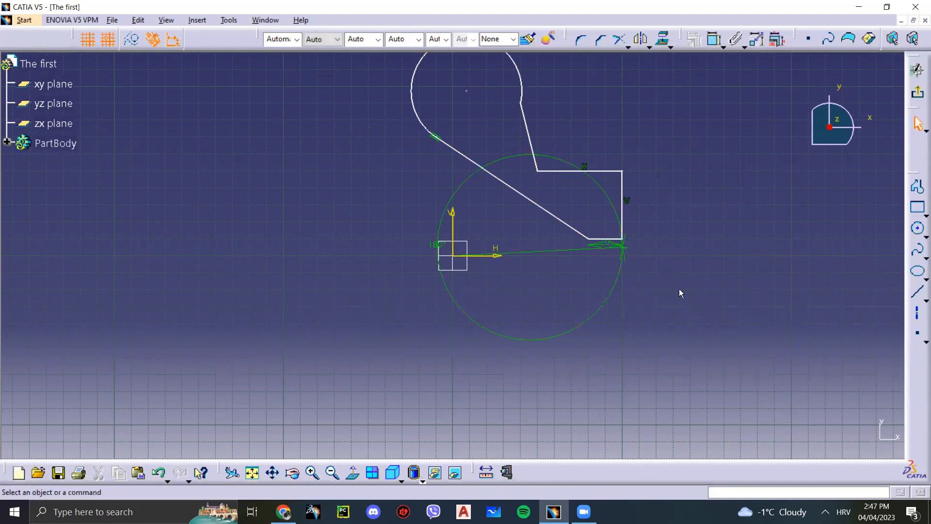
Delete the angle and length constraints attached to the profile's short horizontal line
left_click(614, 290)
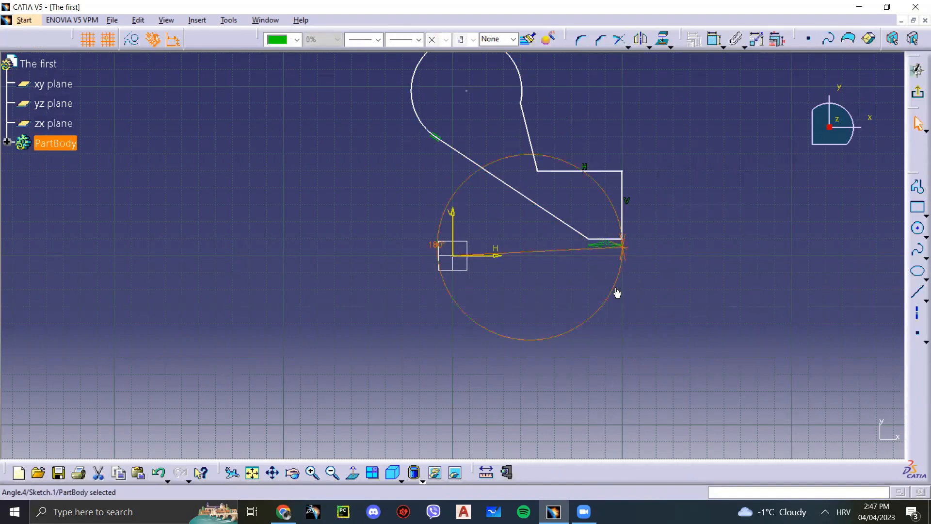
key("Delete")
left_click(603, 245)
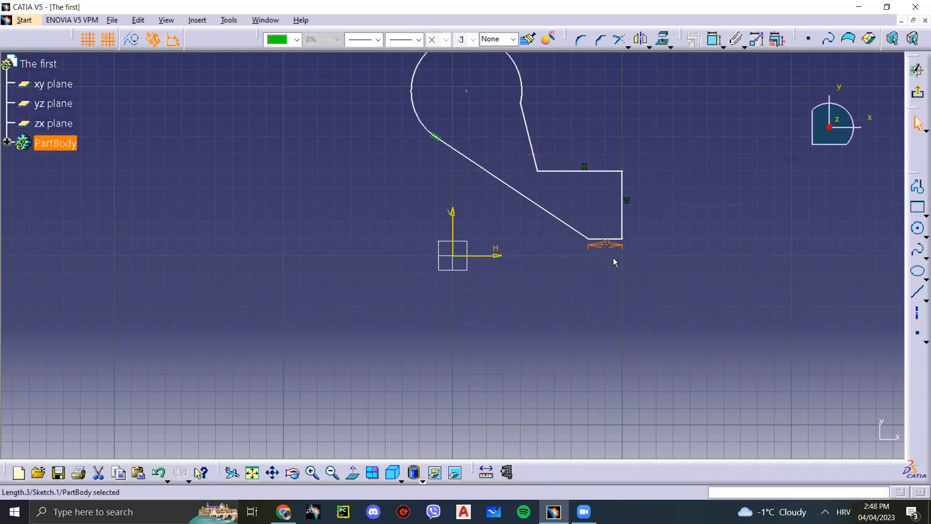
key("Delete")
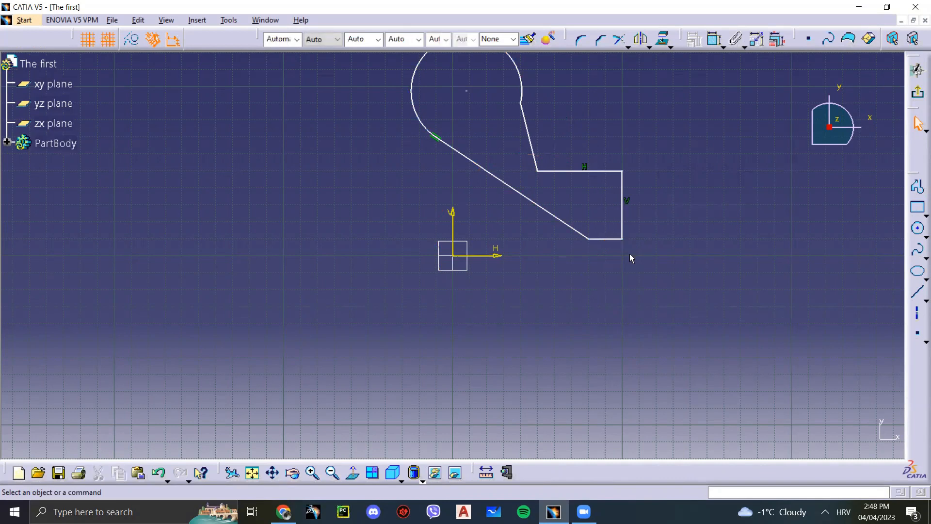
left_click(607, 239)
right_click(611, 238)
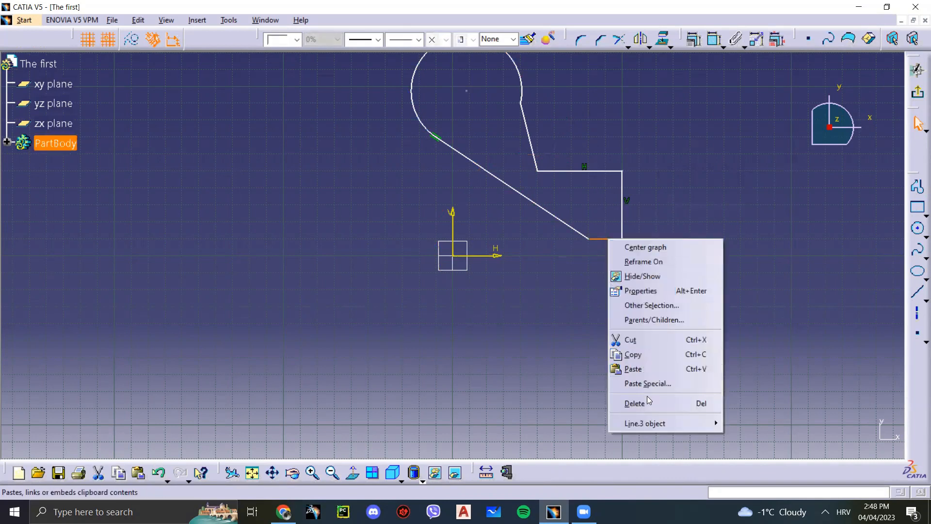
left_click(530, 380)
left_click(726, 276)
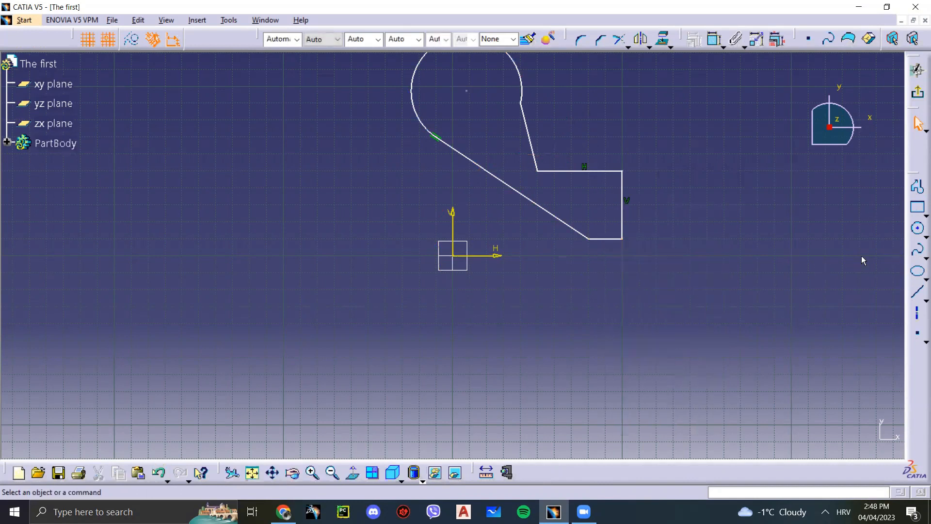
Draw a rectangle from the point H -140 mm, V 0 mm with a width of 50 mm and a height of 100 mm
left_click(918, 210)
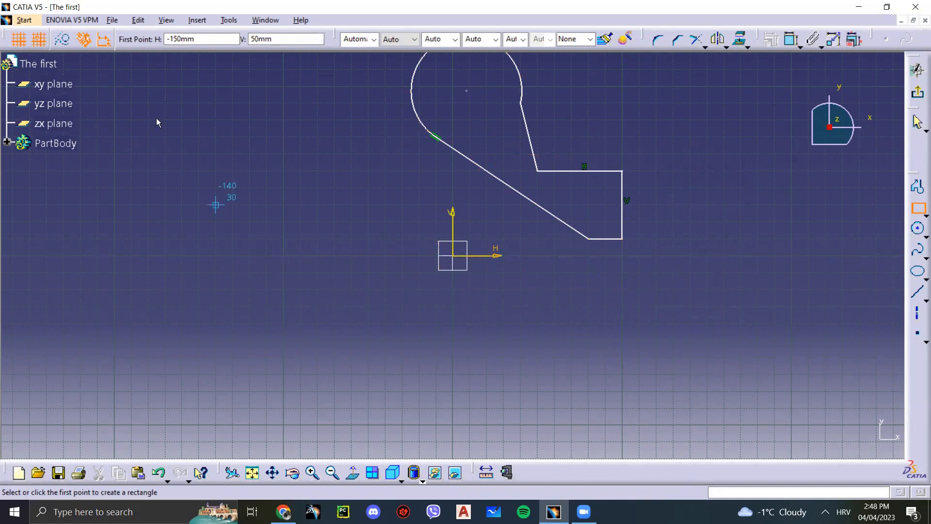
left_click(217, 255)
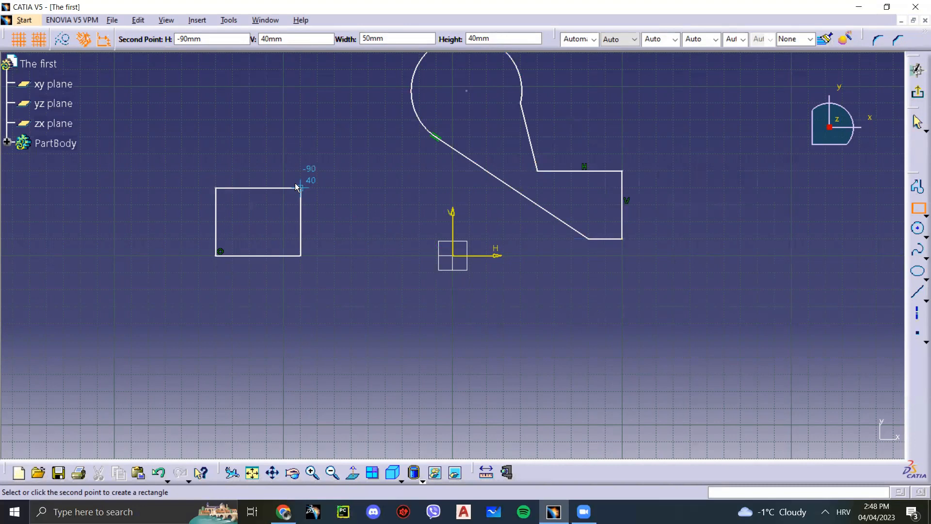
key("Tab")
key("Tab")
key("Tab")
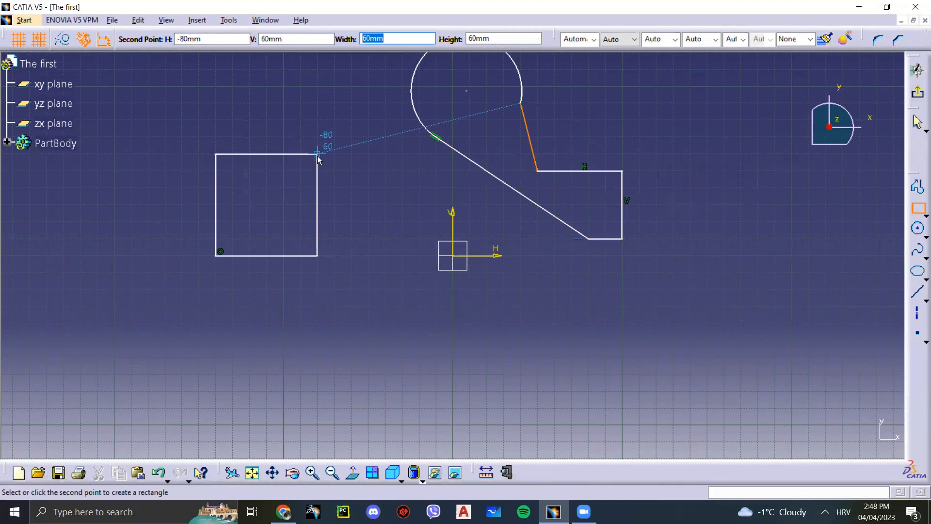
type("50")
key("Tab")
key("Tab")
key("Tab")
key("Tab")
key("Tab")
type("10")
key("Return")
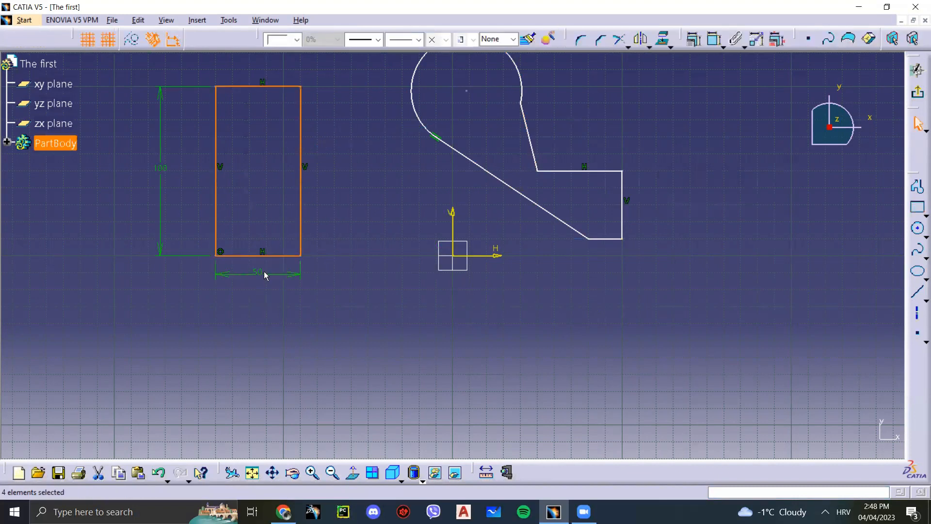
Set the rectangle's height constraint to 70 mm and try to move its vertical edge on the origin side
left_click(341, 266)
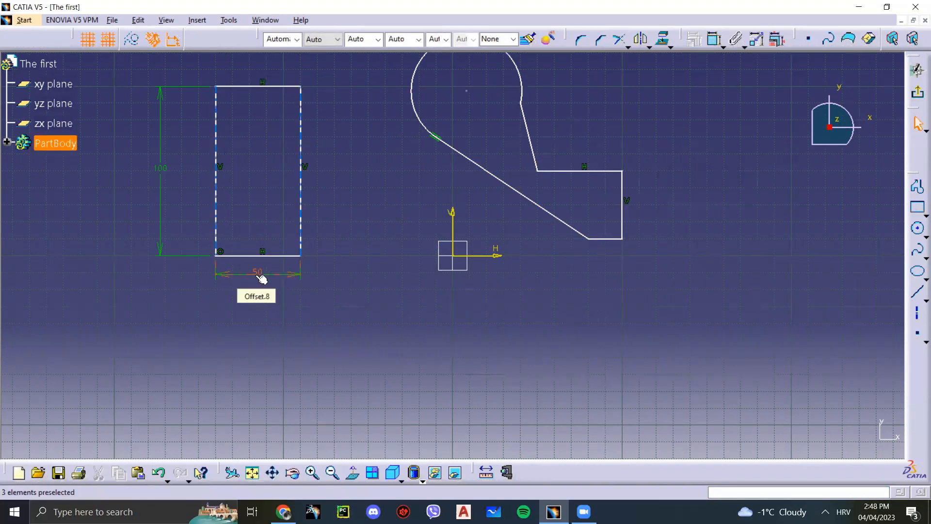
double_click(167, 170)
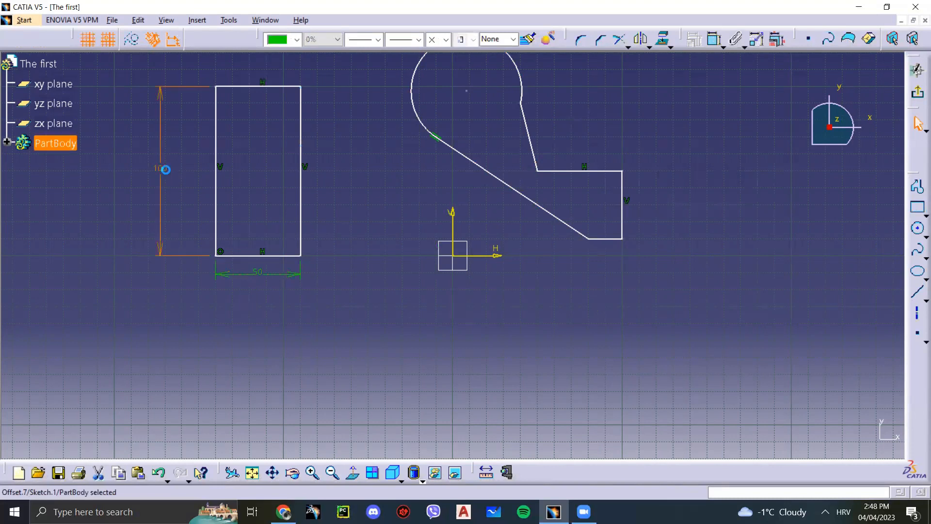
type("70mm")
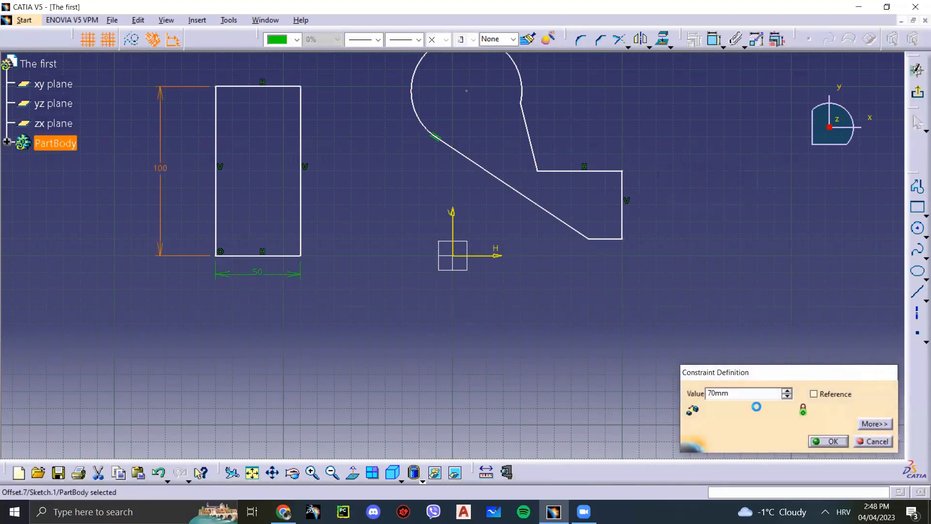
key("Return")
left_click(358, 265)
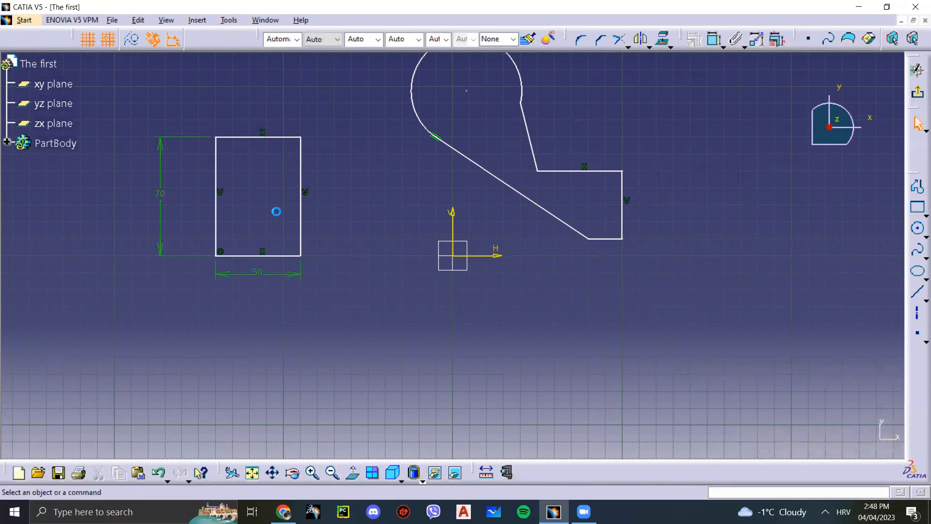
mouse_move(301, 221)
left_mouse_down()
mouse_move(275, 223)
mouse_move(298, 218)
left_mouse_up()
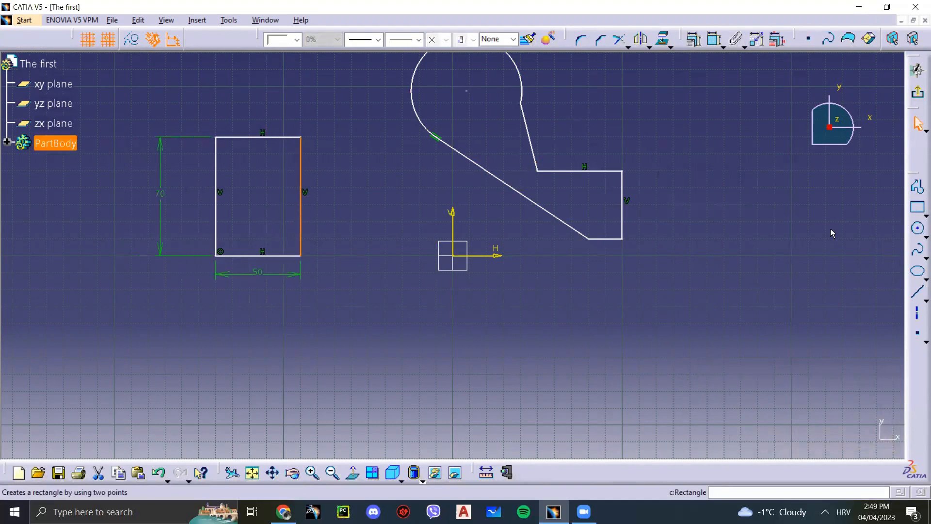
Draw an unconstrained rectangle about 40 mm wide and 50 mm high on the other side of the closed profile
left_click(917, 207)
left_click(656, 239)
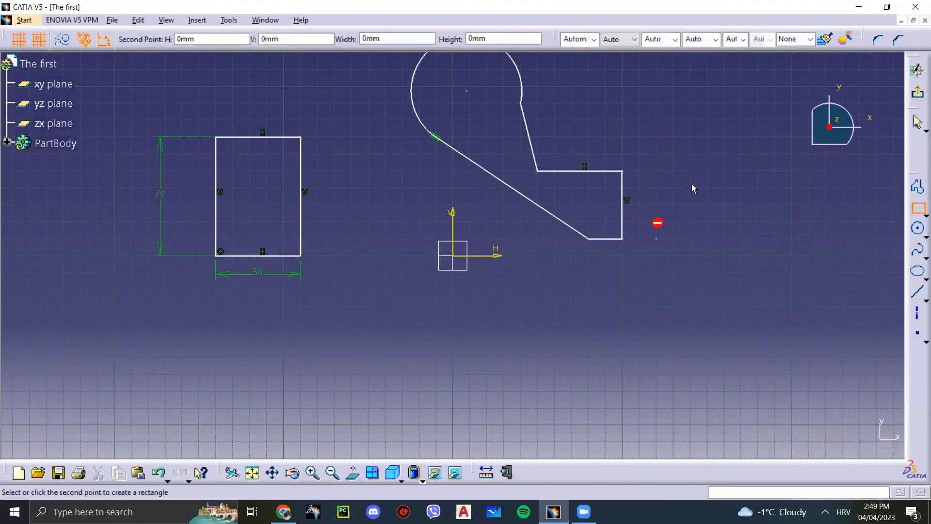
left_click(724, 154)
left_click(747, 216)
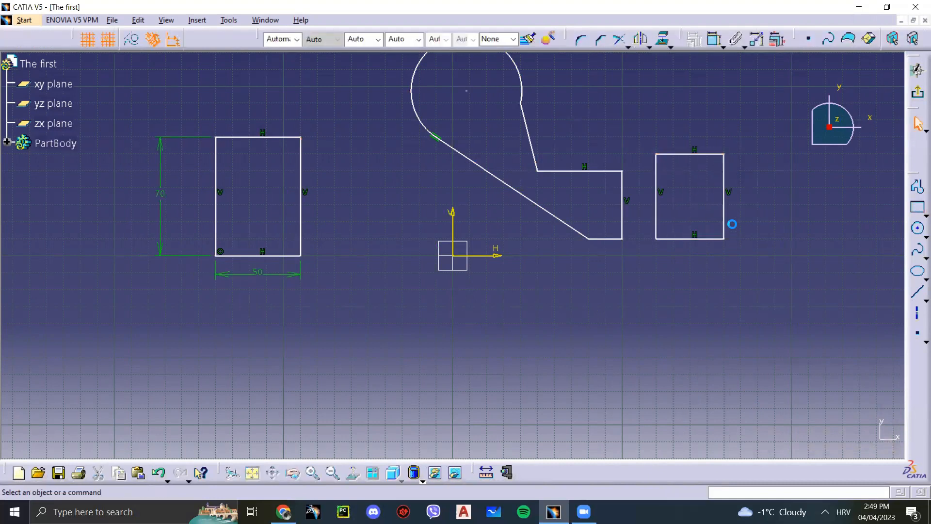
Reshape the unconstrained rectangle by moving its edges until it is about 56 mm wide and lower than before
left_click_drag(742, 222, 732, 205)
left_click_drag(732, 238, 712, 271)
left_click_drag(649, 251, 673, 255)
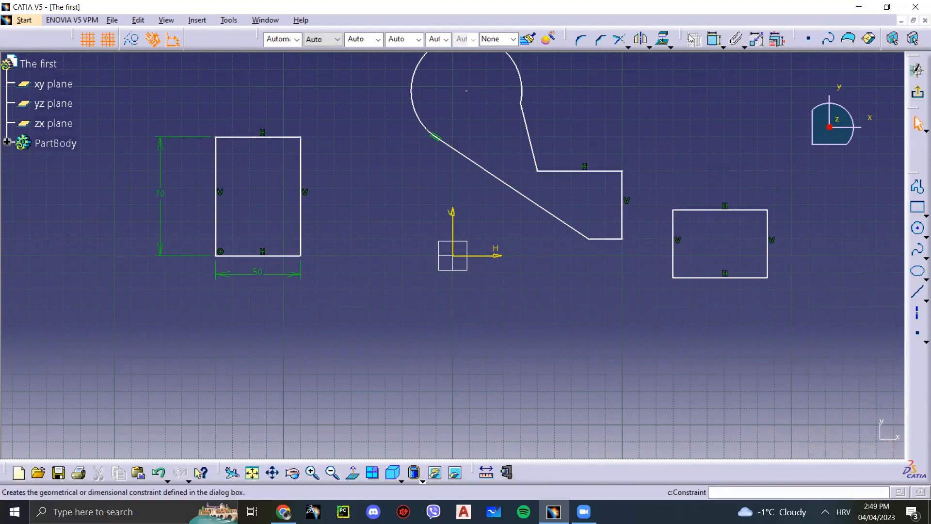
Float the Constraint toolbar, check the list of available toolbars and dock it back with the others
left_click_drag(682, 36, 701, 113)
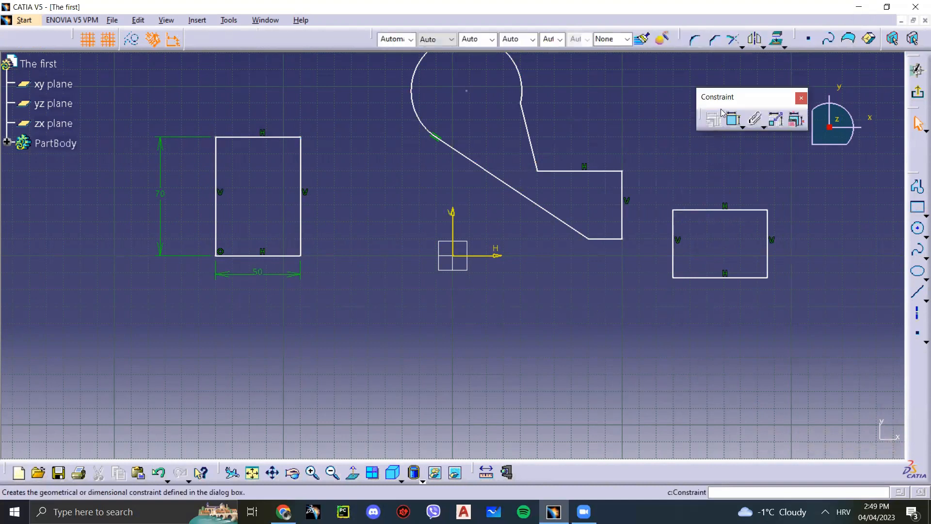
right_click(912, 348)
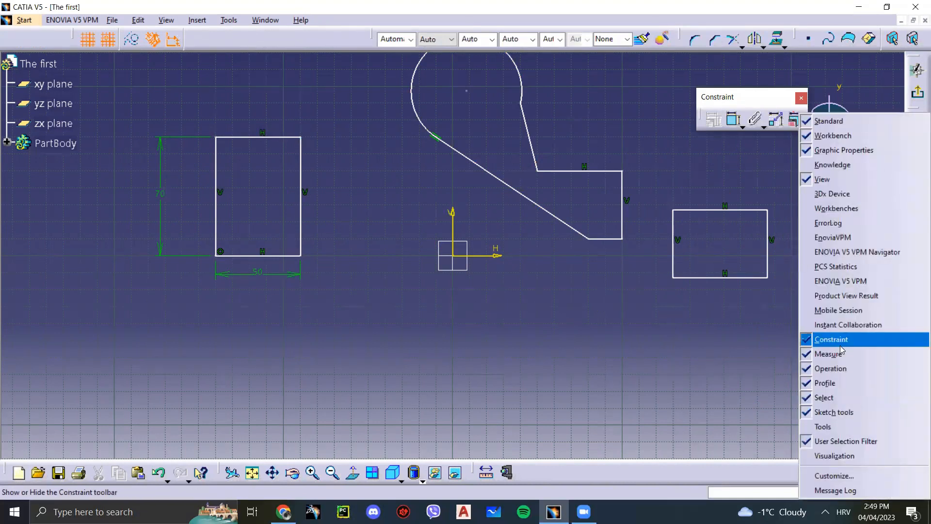
left_click(766, 356)
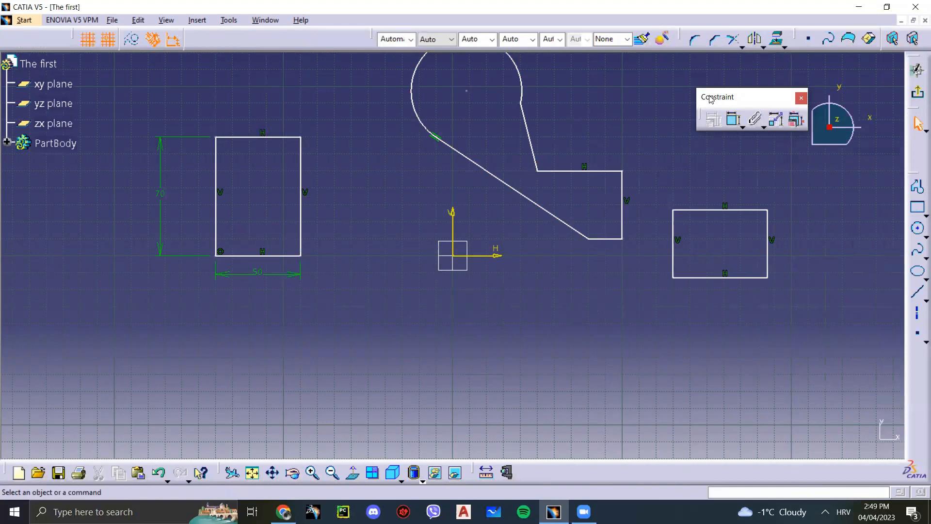
left_click_drag(803, 39, 800, 42)
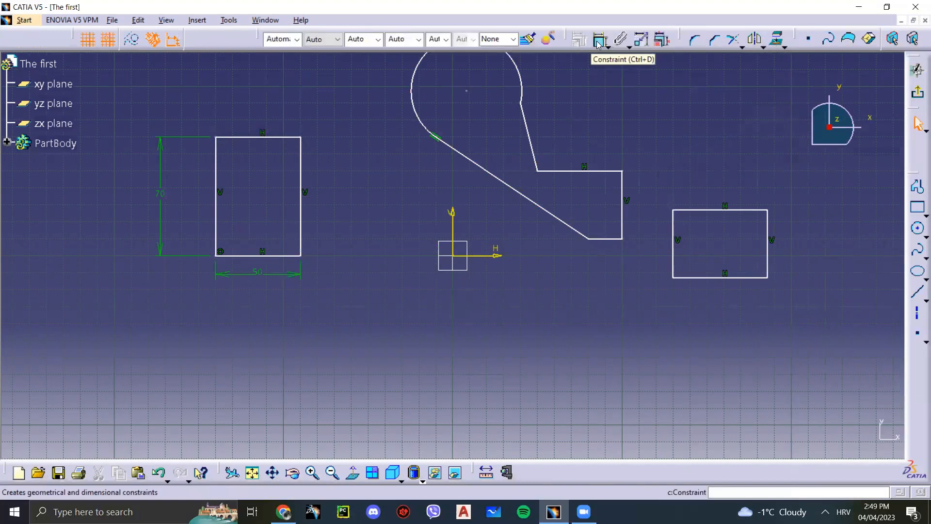
Add a length constraint to the upper edge of the unconstrained rectangle, place it above, and shift the rectangle slightly outward
left_click(718, 210)
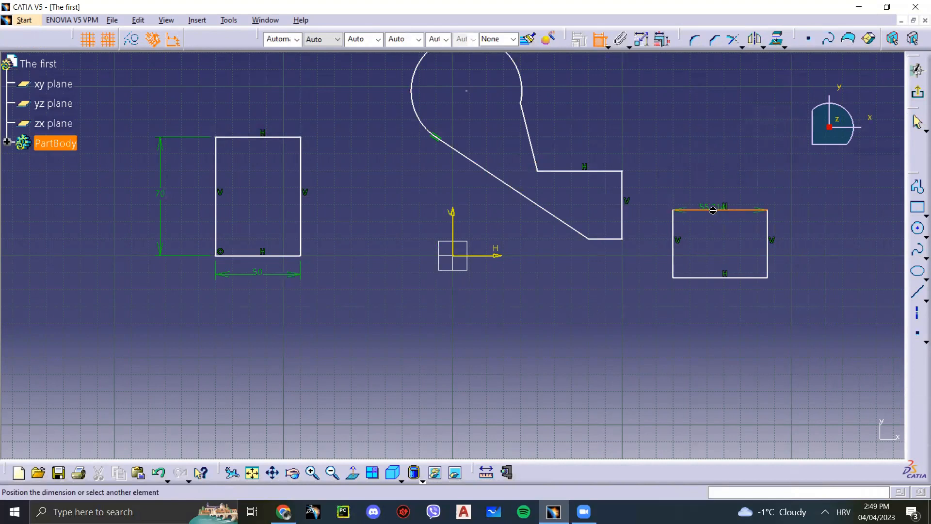
left_click(723, 170)
mouse_move(773, 249)
left_mouse_down()
mouse_move(791, 253)
mouse_move(757, 254)
mouse_move(788, 254)
left_mouse_up()
left_click(788, 254)
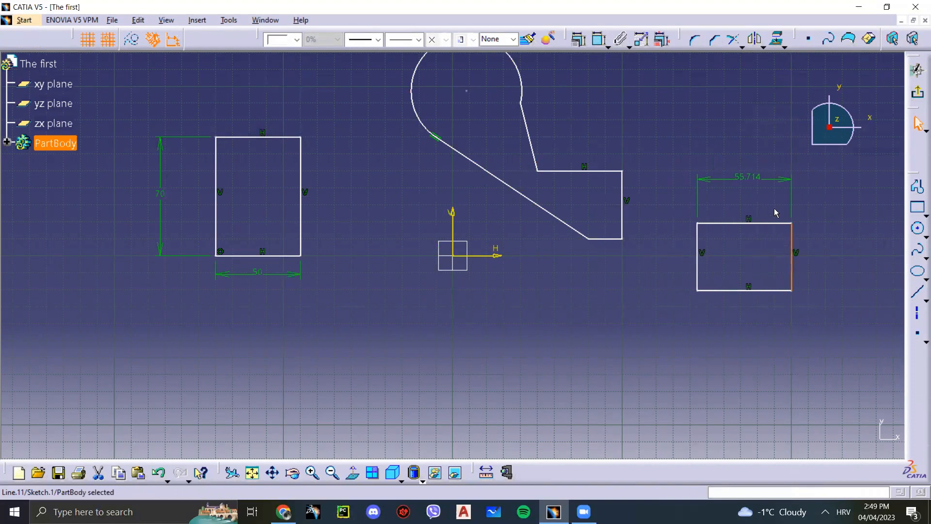
Set the second rectangle's width constraint to 60 mm
double_click(757, 177)
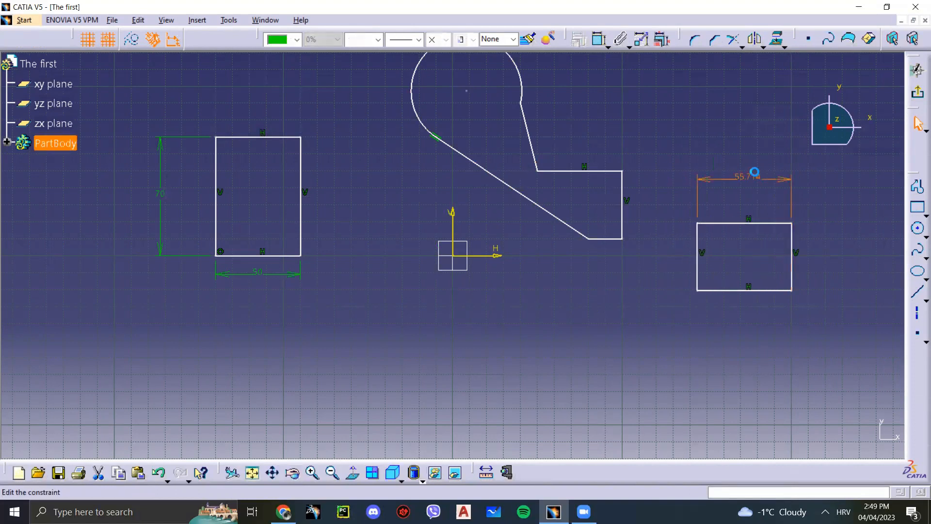
type("6")
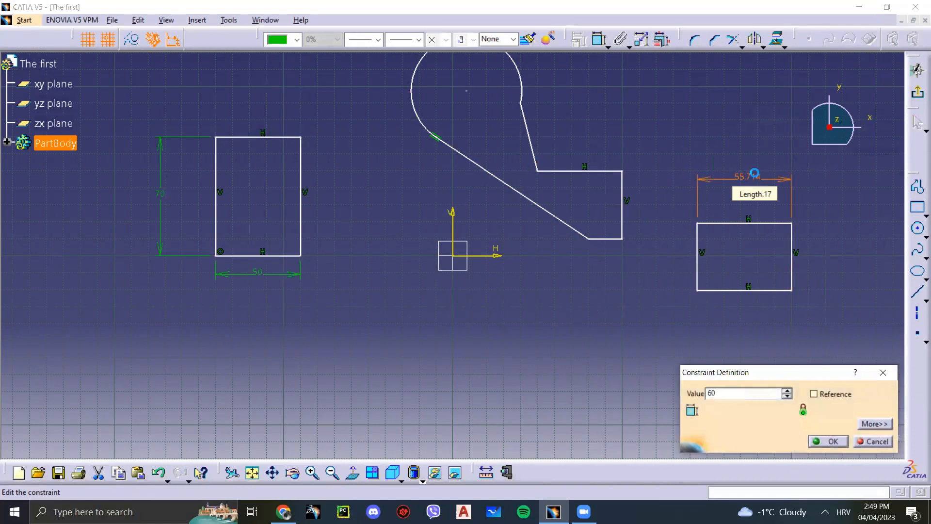
type("0")
key("Return")
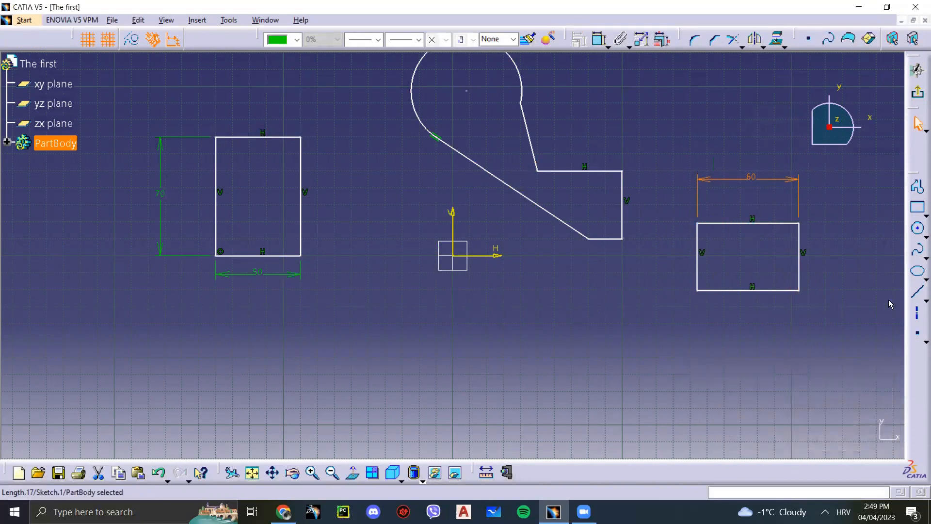
Draw a circle of radius 20 mm centred on the upper right corner of the 50 by 70 mm rectangle
left_click(918, 214)
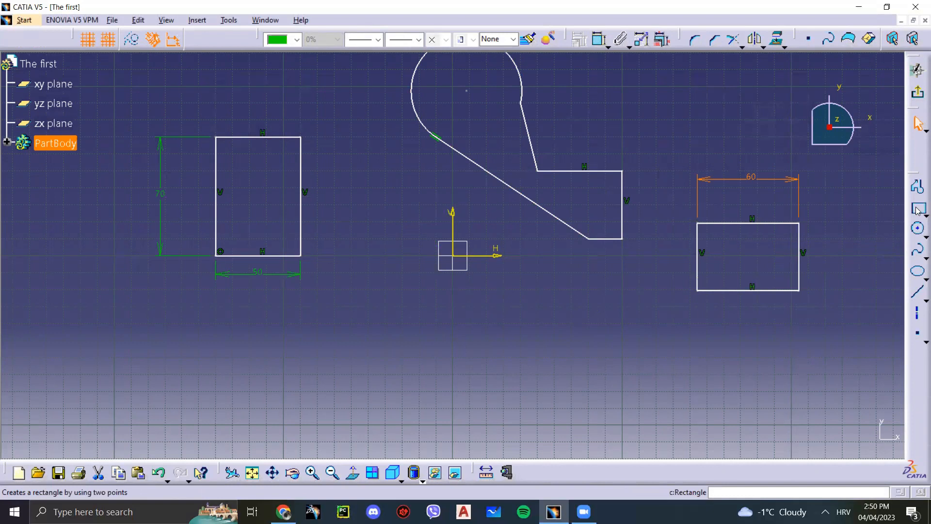
left_click(918, 230)
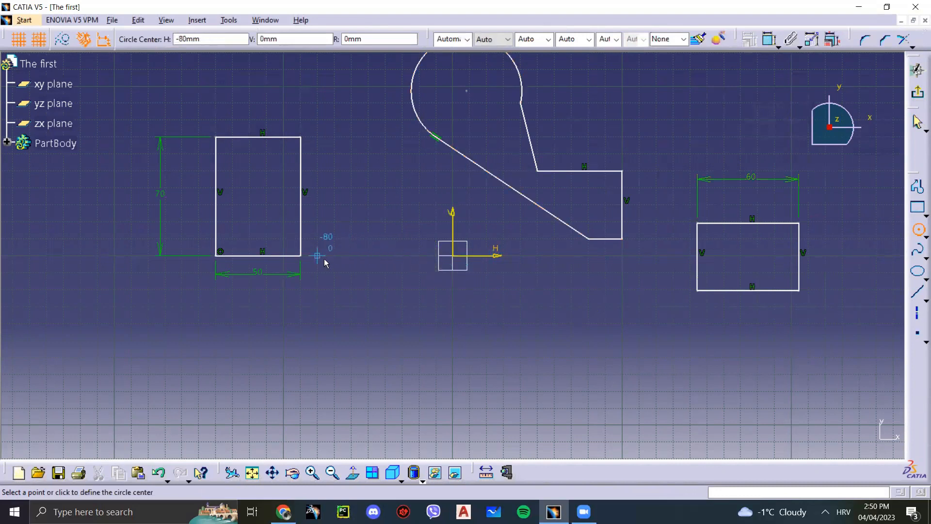
left_click(300, 137)
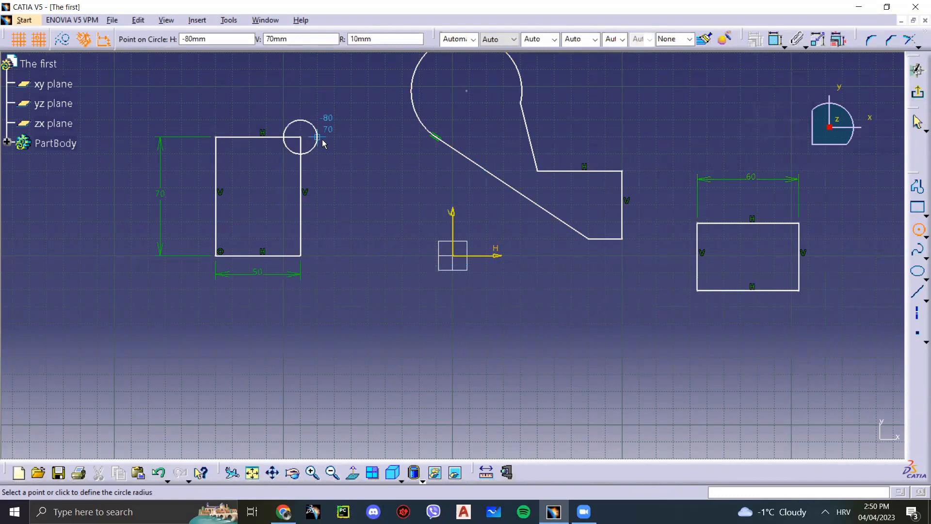
left_click_drag(392, 38, 337, 37)
type("2")
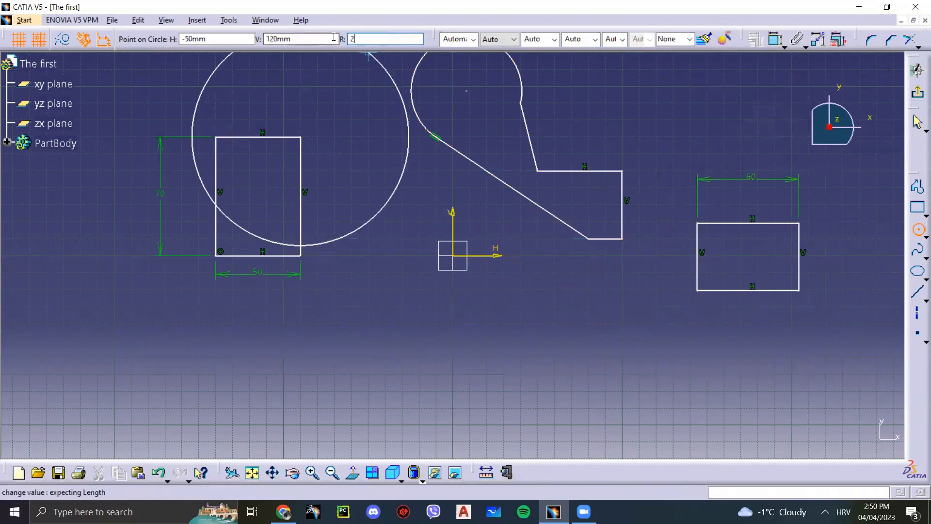
type("0")
key("Return")
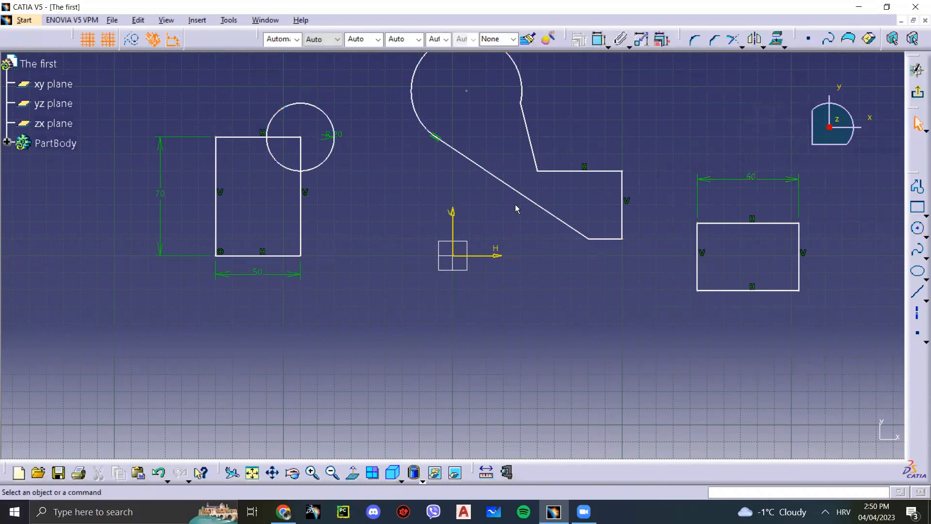
Draw a spline through about (-50, 0), (-50, 40), (-30, 0) and (-60, -20) mm and end it at the last point
left_click(913, 253)
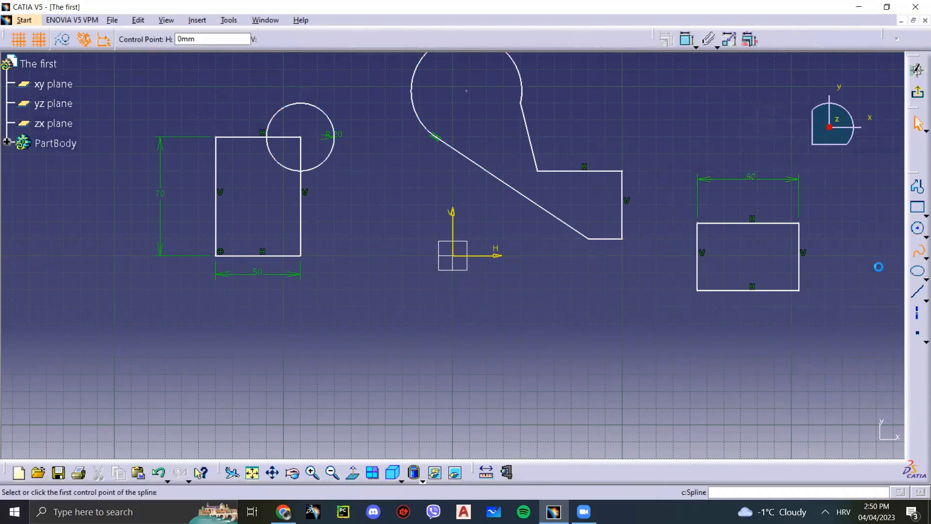
left_click(369, 255)
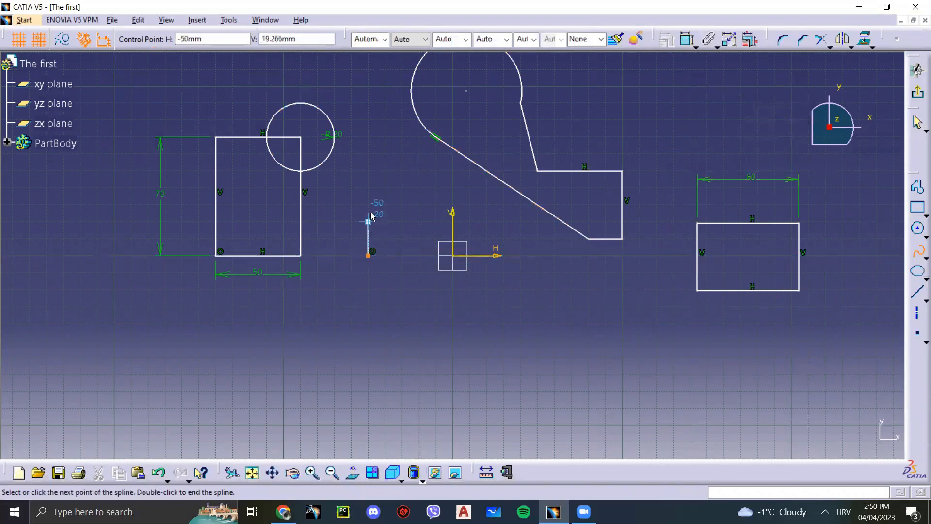
left_click(369, 187)
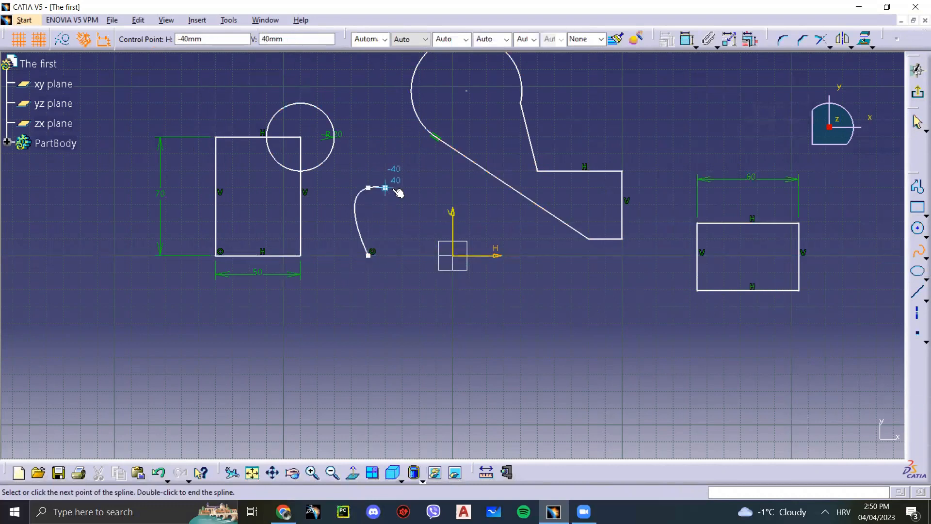
left_click(402, 255)
left_click(351, 290)
double_click(351, 289)
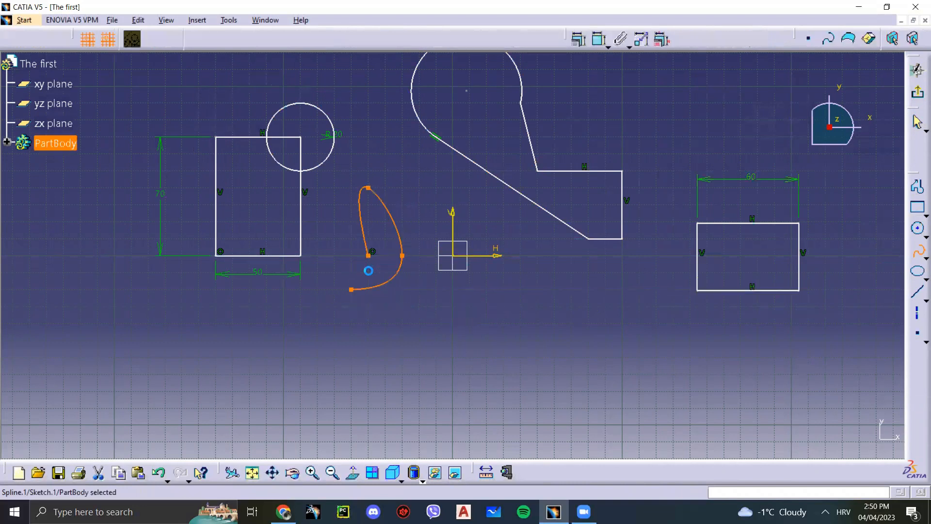
Move the whole spline closer to the sketch origin and deselect it
left_click(422, 295)
mouse_move(382, 283)
left_mouse_down()
mouse_move(389, 298)
mouse_move(426, 315)
mouse_move(423, 298)
left_mouse_up()
left_click(403, 289)
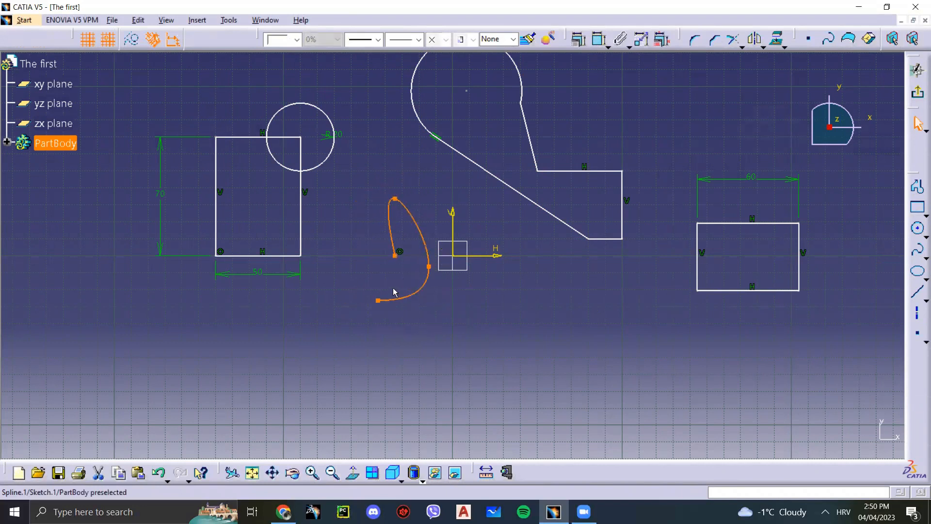
left_click(398, 262)
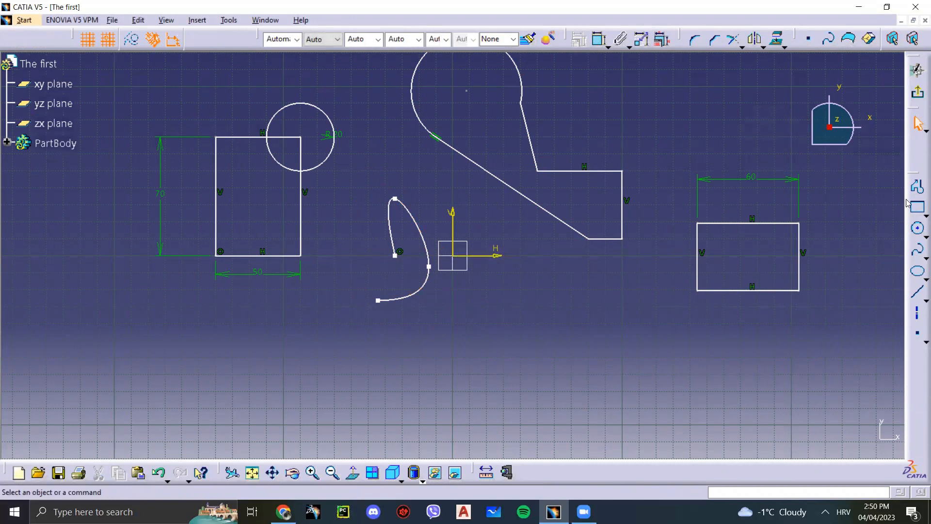
Draw a single profile line from about (72.5, -40) to (50, 0) mm and move its lower endpoint to about (70, -30) mm
left_click(918, 192)
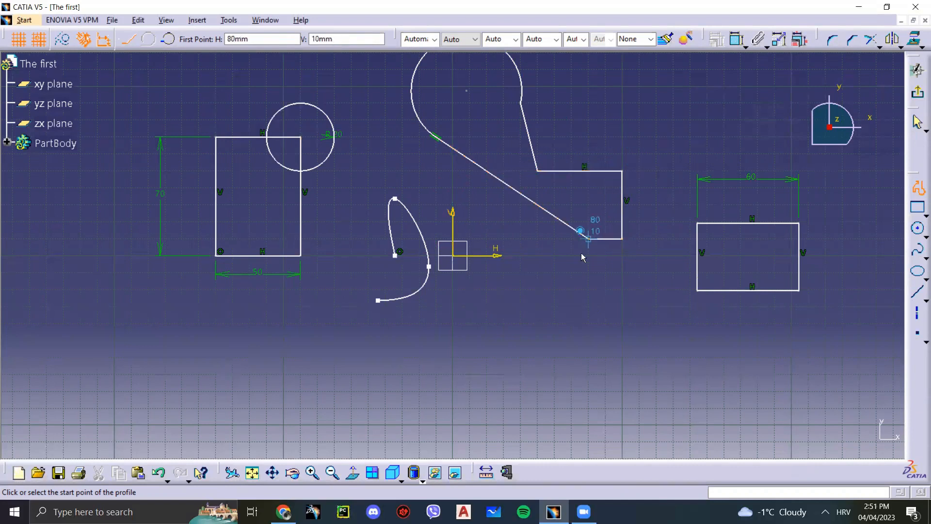
left_click(579, 319)
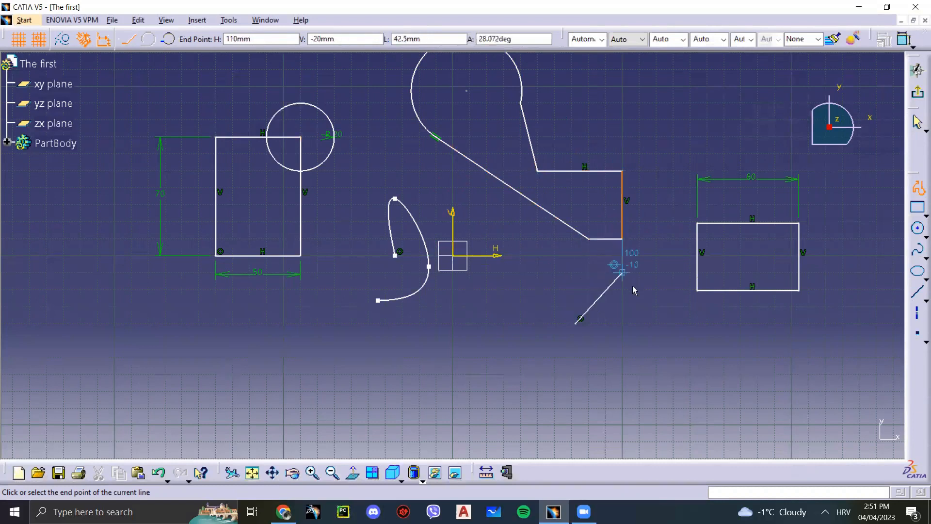
left_click(542, 251)
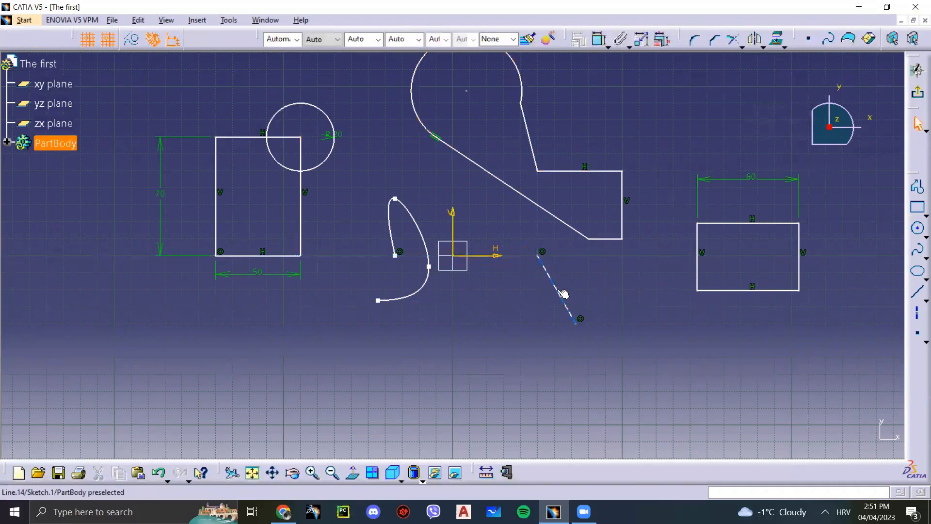
left_click_drag(576, 324, 613, 275)
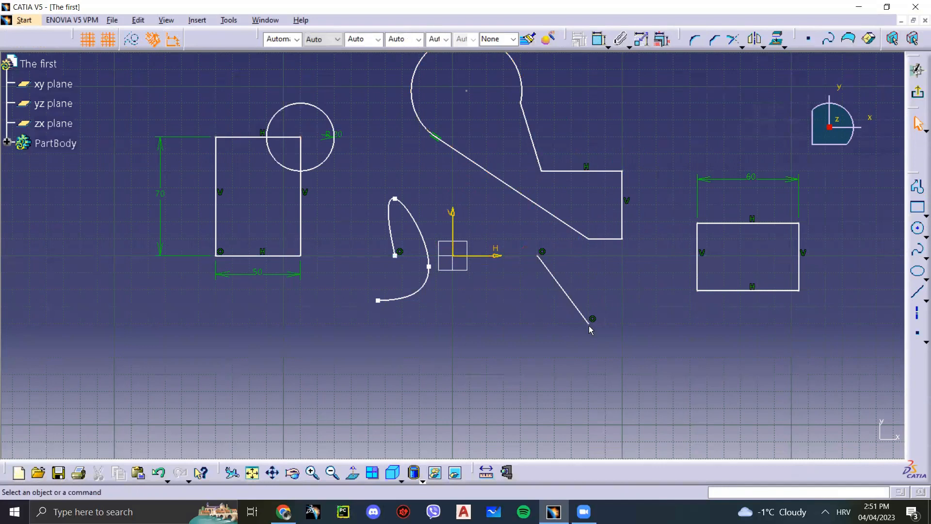
mouse_move(593, 320)
left_mouse_down()
mouse_move(541, 316)
mouse_move(589, 306)
mouse_move(574, 304)
left_mouse_up()
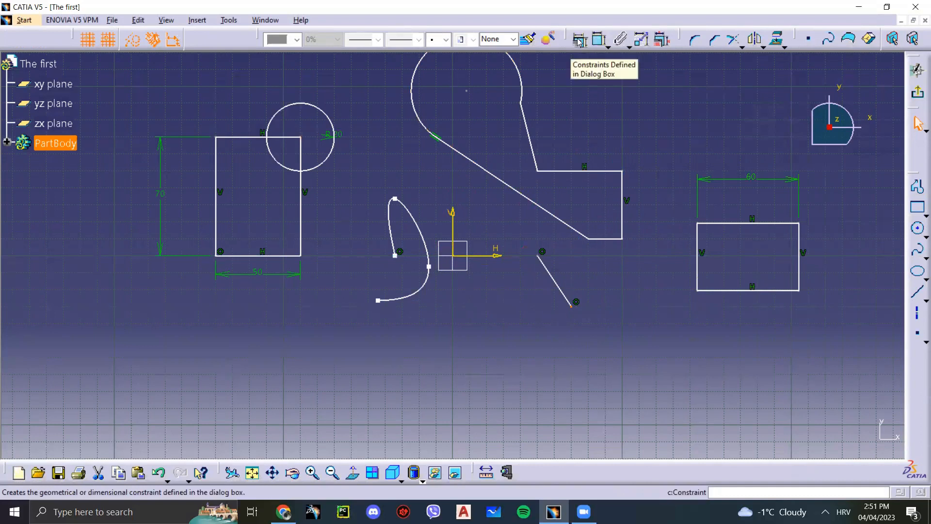
Inspect the coincidence constraint at the slanted line's upper endpoint, and the line itself
left_click(544, 251)
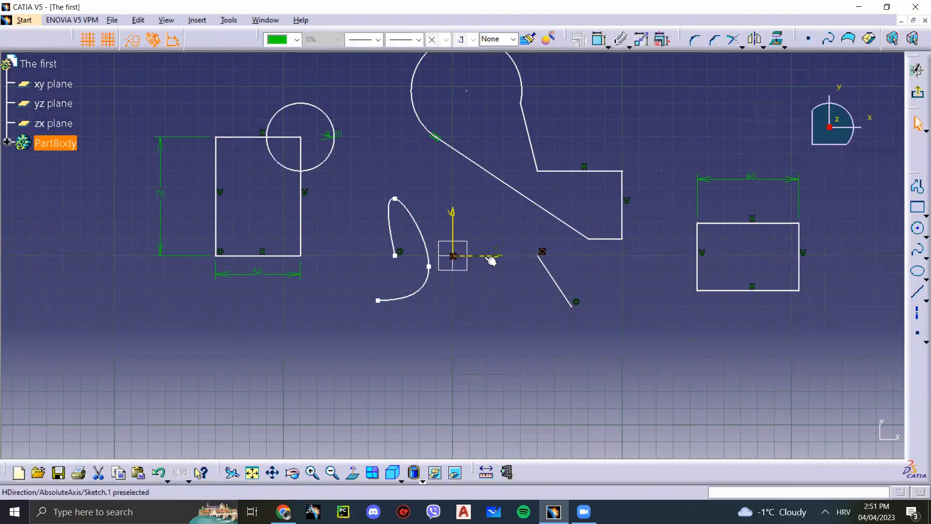
left_click(514, 290)
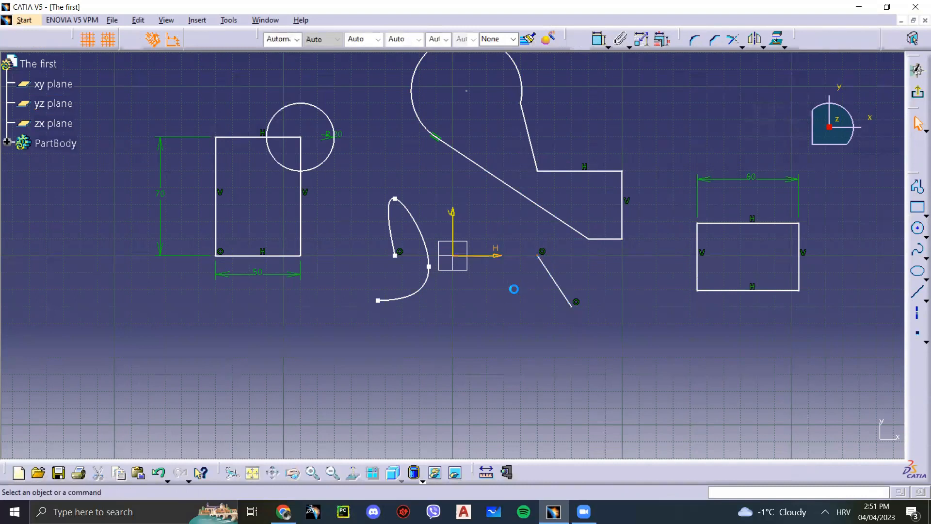
left_click_drag(593, 333, 529, 251)
left_click(547, 268)
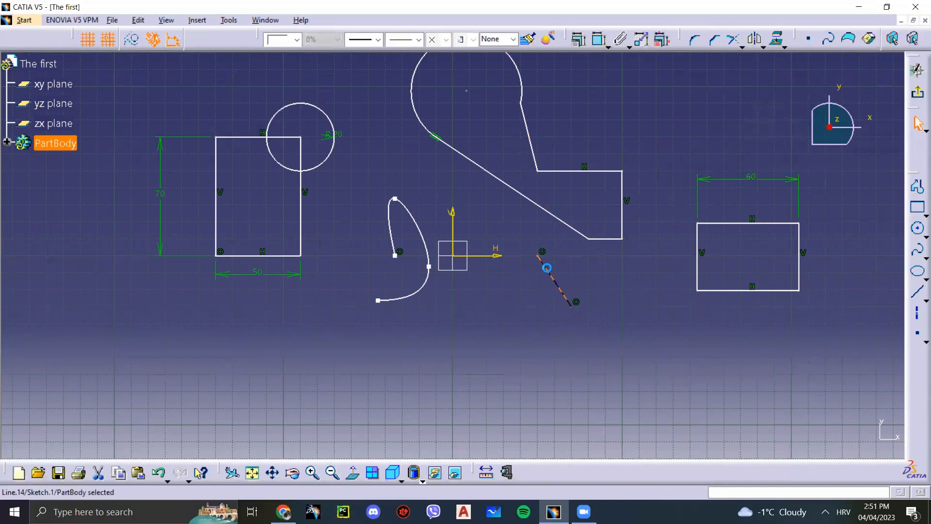
left_click(539, 255)
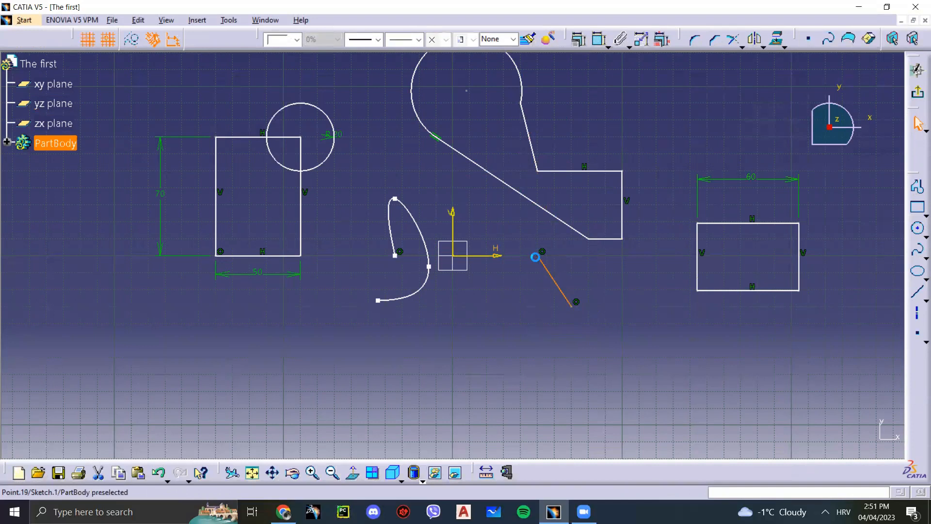
left_click(550, 295)
left_click(561, 289)
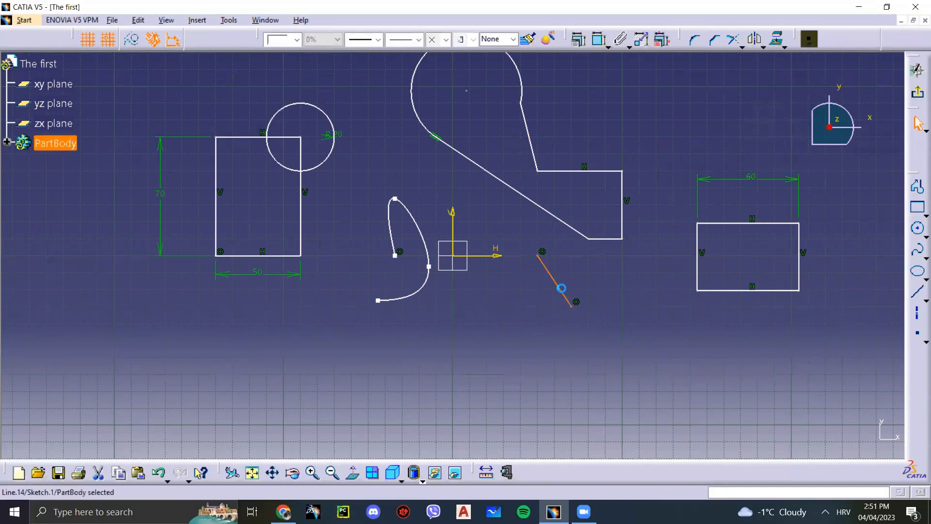
Review the constraints listed under Sketch.1 in the specification tree, highlighting Coincidence.19 in the sketch, and collapse the list
left_click(7, 143)
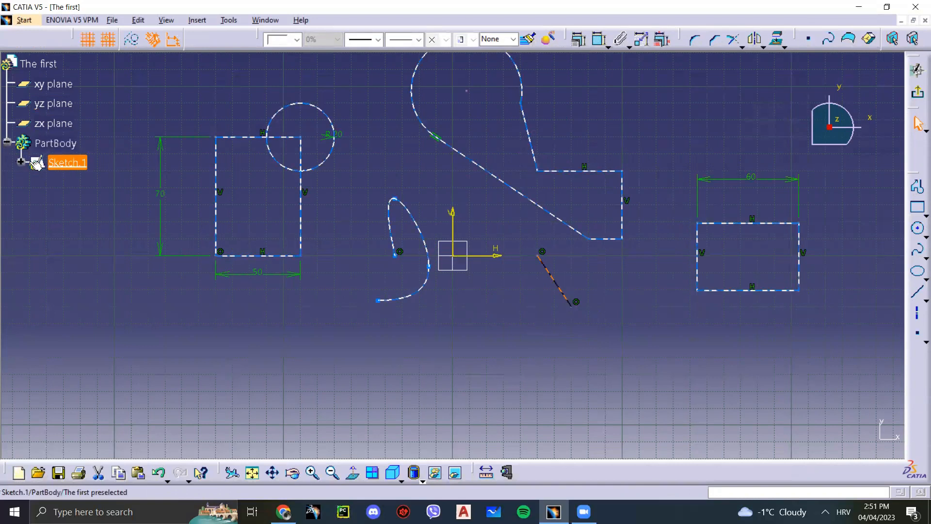
left_click(22, 162)
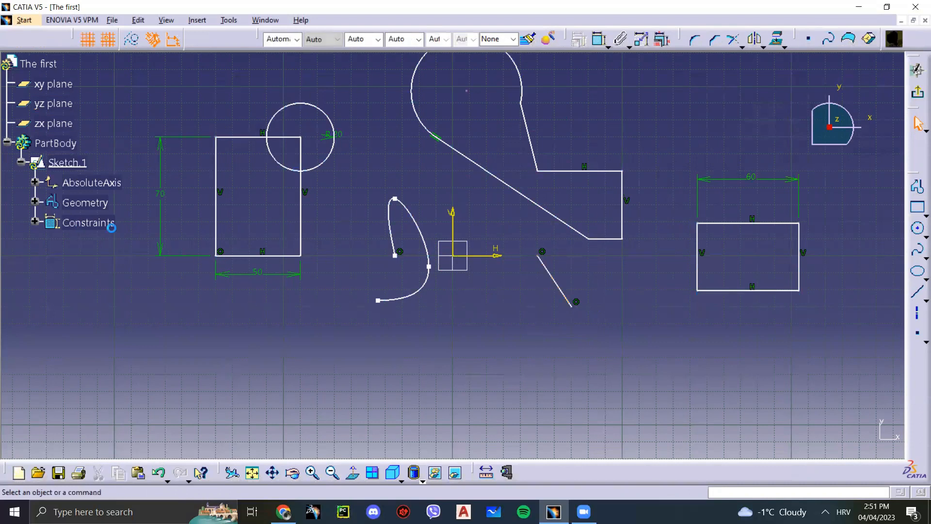
left_click(161, 226)
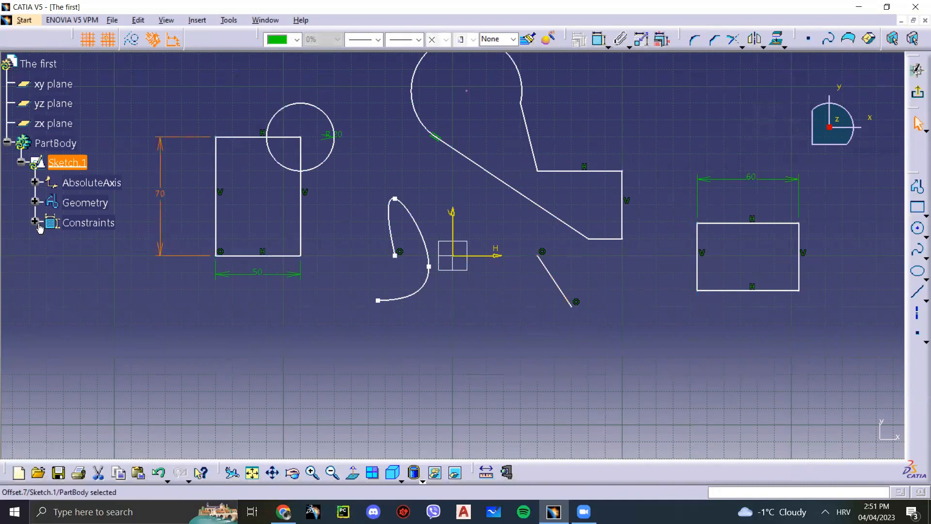
left_click(191, 313)
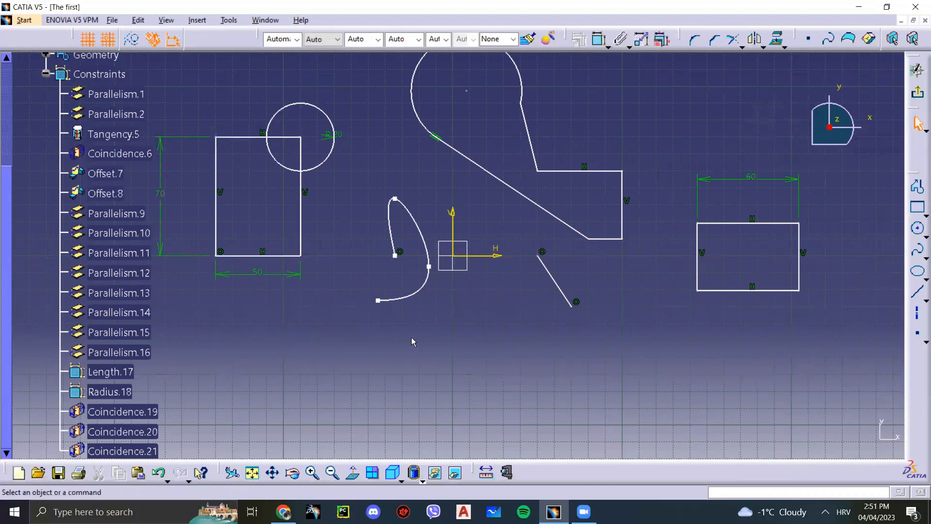
scroll(49, 137, "up", 1)
scroll(130, 230, "down", 2)
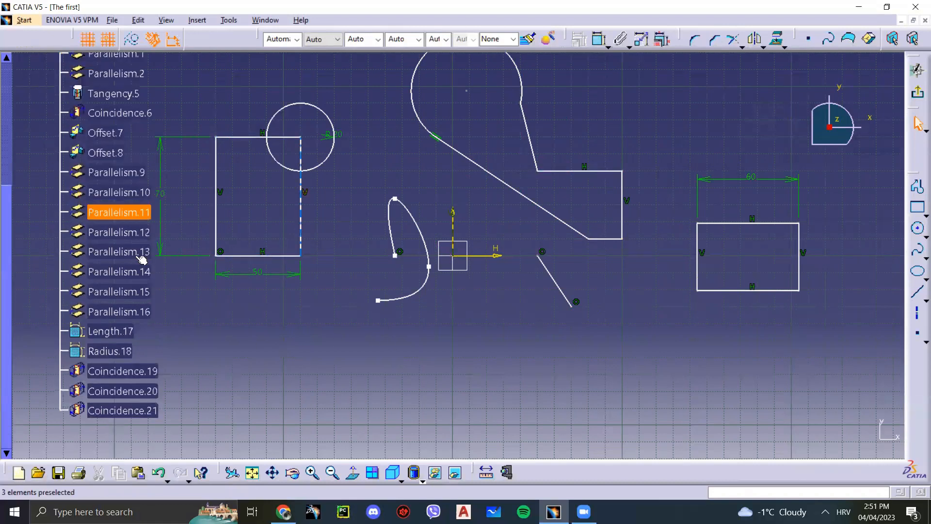
left_click(118, 375)
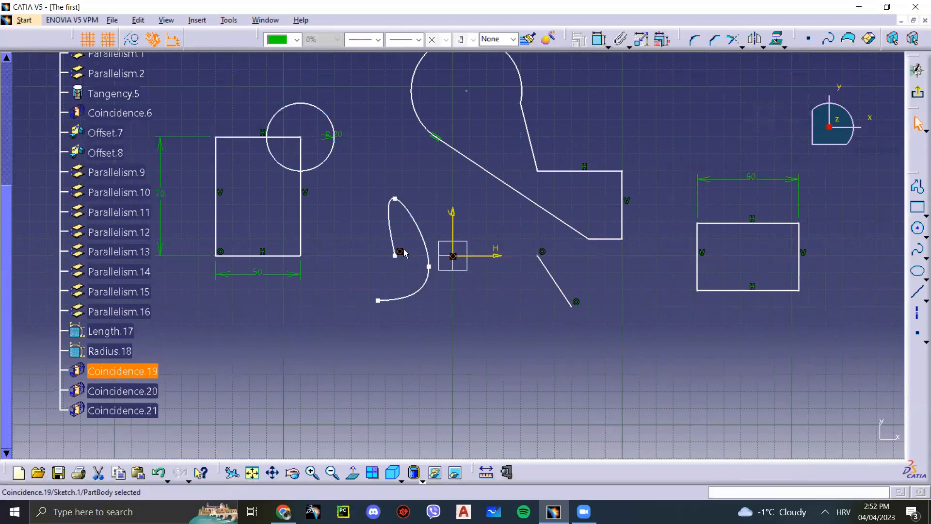
left_click(374, 283)
scroll(60, 150, "up", 2)
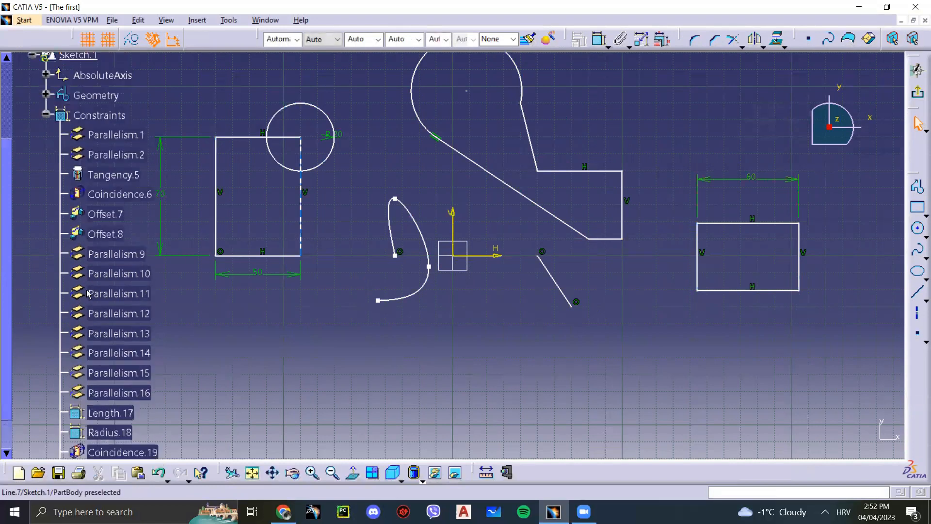
left_click(45, 115)
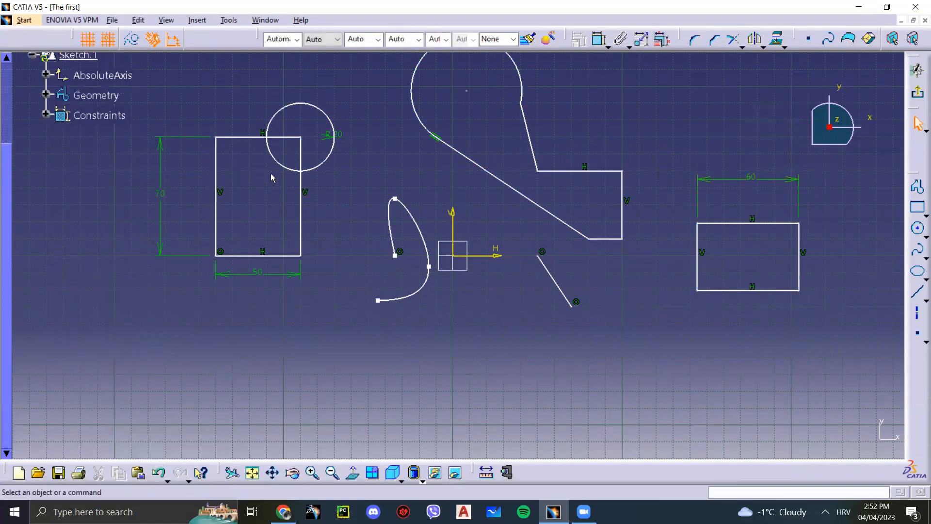
left_click(606, 47)
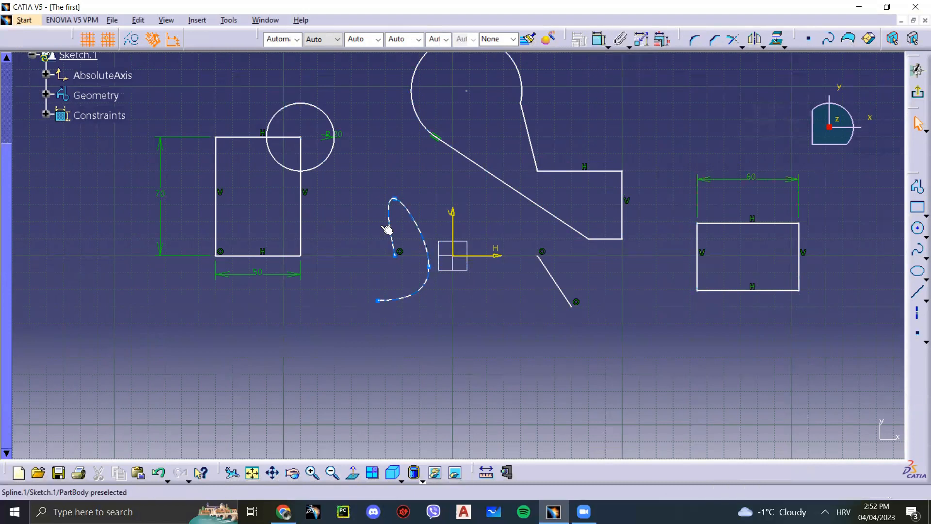
Draw an ellipse centred at about (100, 80) mm with a horizontal major radius of 40 mm and a nearly equal second radius
left_click(917, 272)
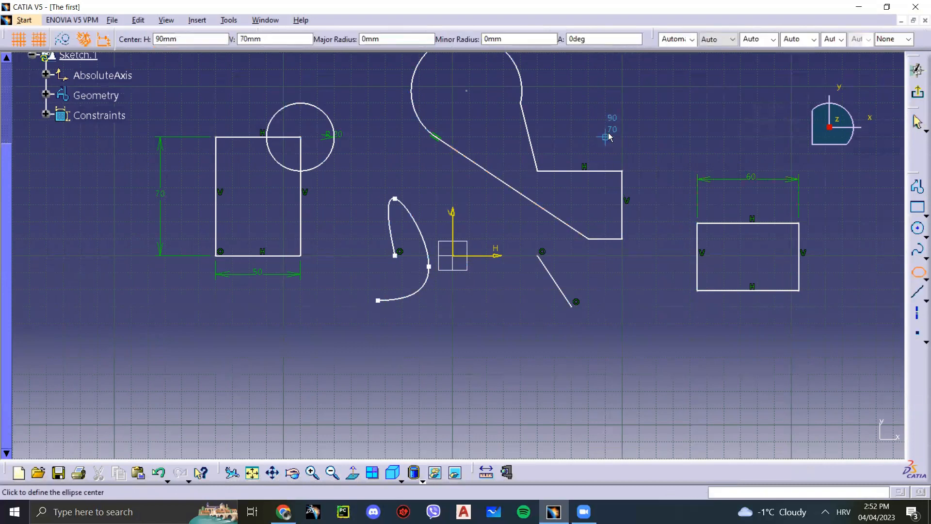
left_click(626, 118)
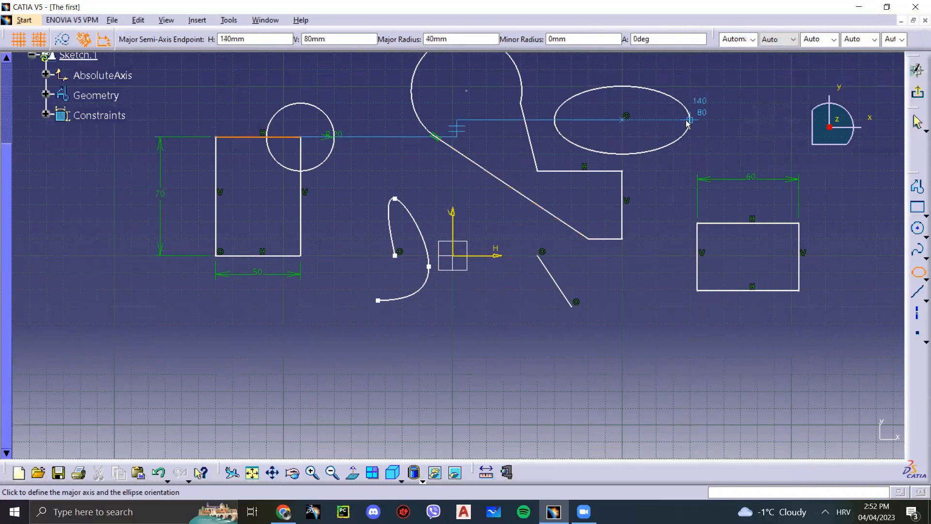
left_click(690, 120)
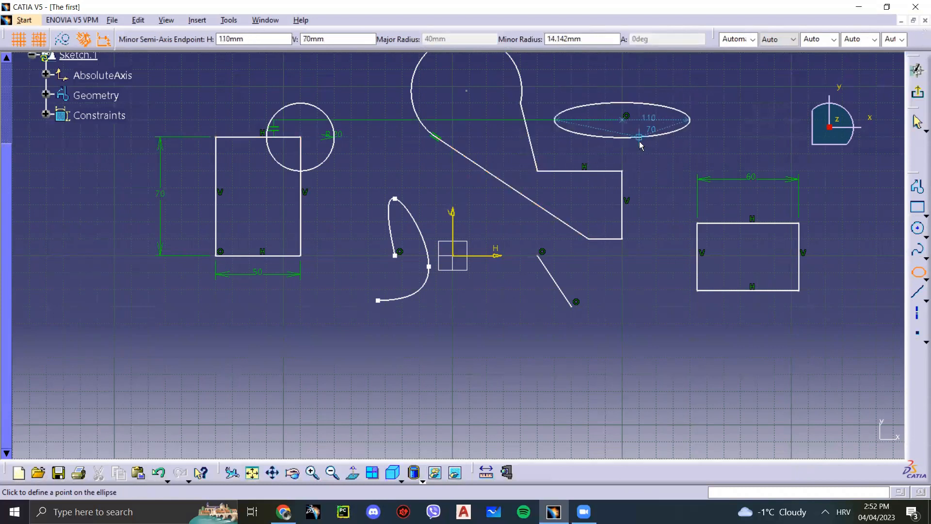
left_click(633, 187)
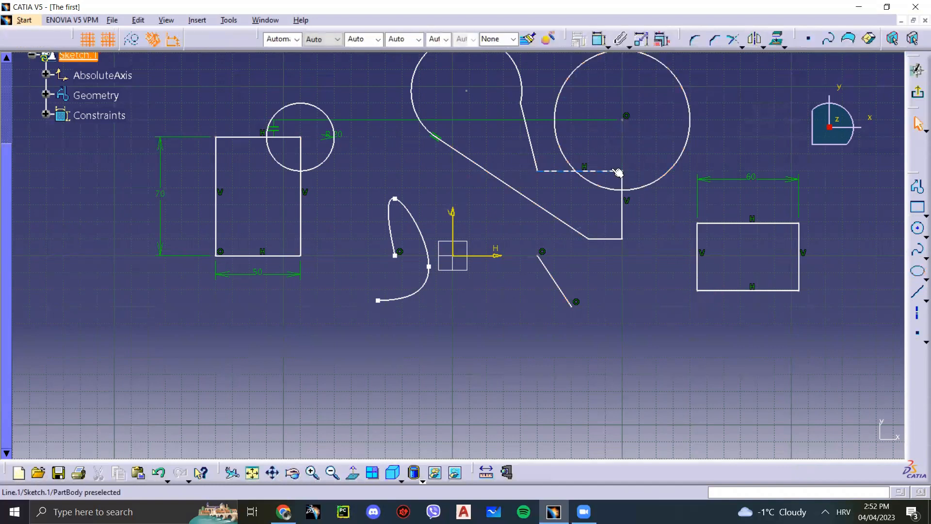
Draw a horizontal line from (0, -40) to (60, -40) mm and a horizontal axis from (90, -40) to about (160, -40) mm
left_click(917, 292)
left_click(453, 323)
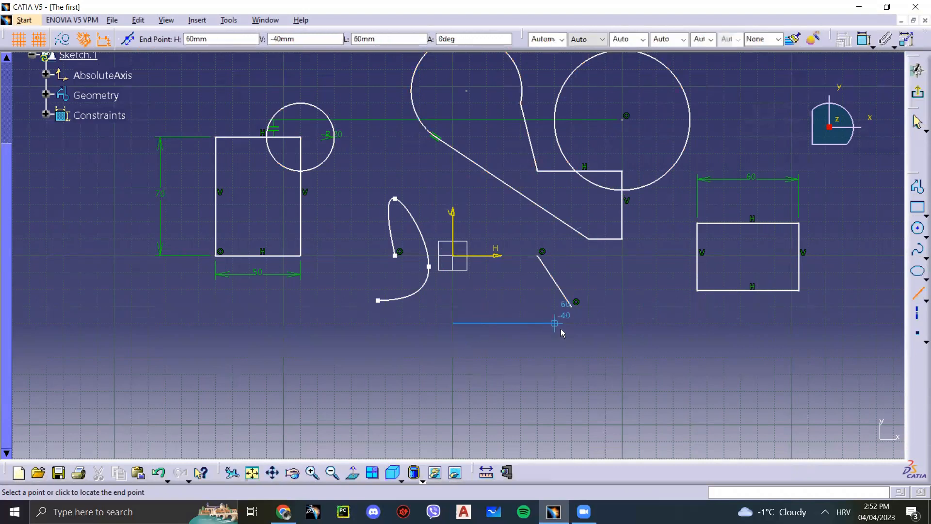
left_click(555, 323)
left_click(731, 356)
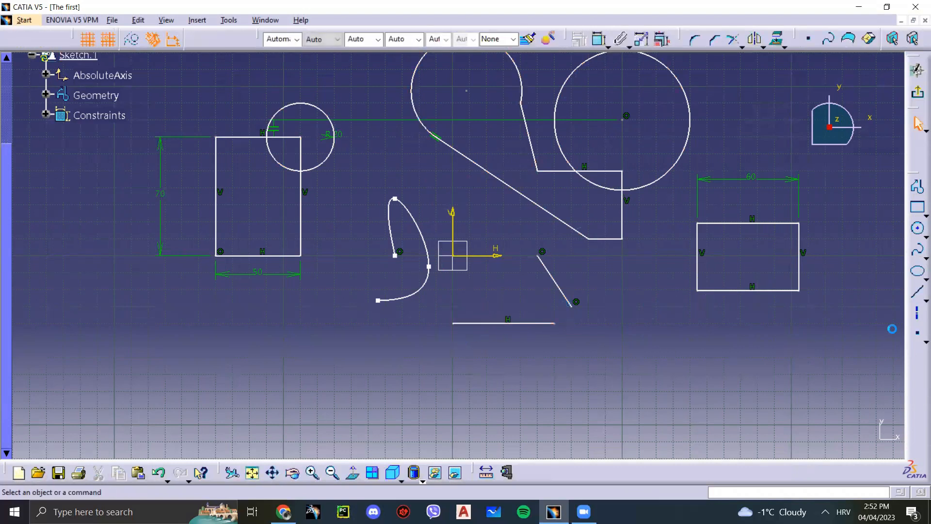
left_click(918, 320)
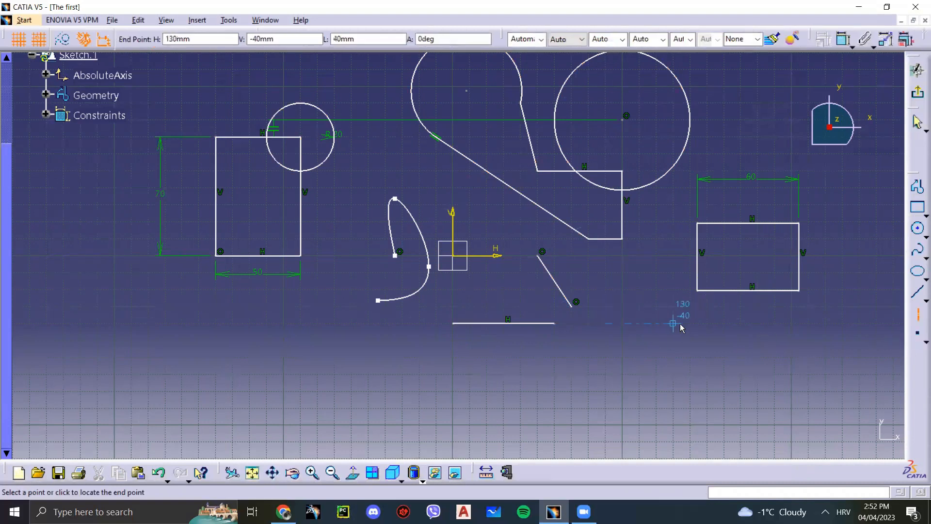
left_click(723, 323)
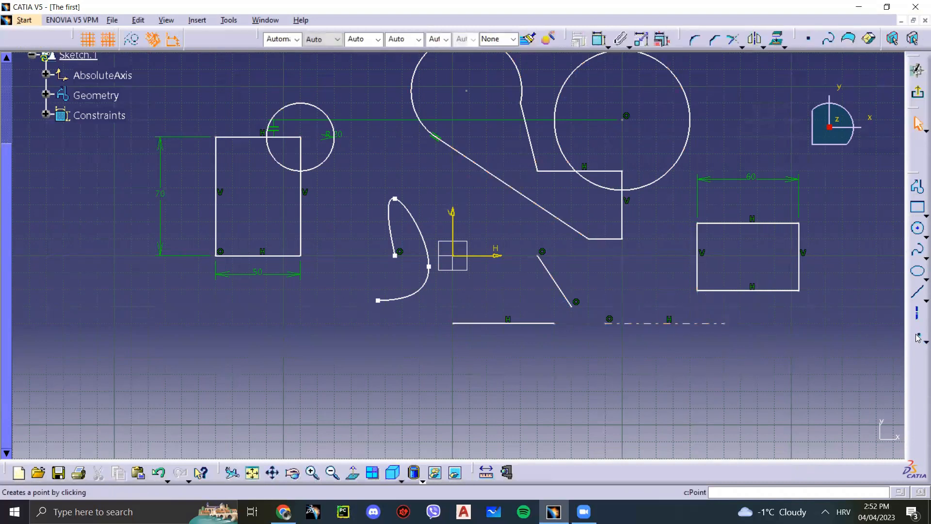
Draw a vertical axis through the 20 mm radius circle's centre and a horizontal axis through it along the rectangle's top edge
left_click(917, 313)
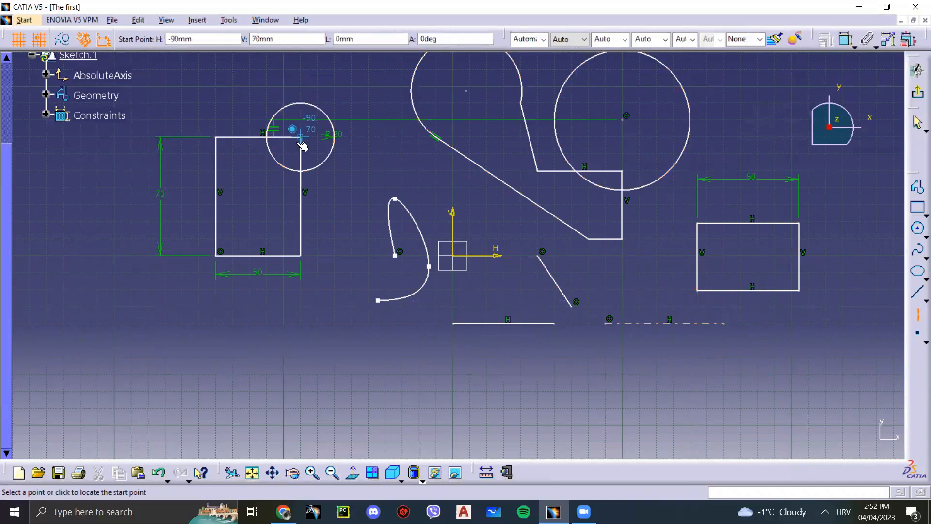
left_click(302, 74)
left_click(305, 191)
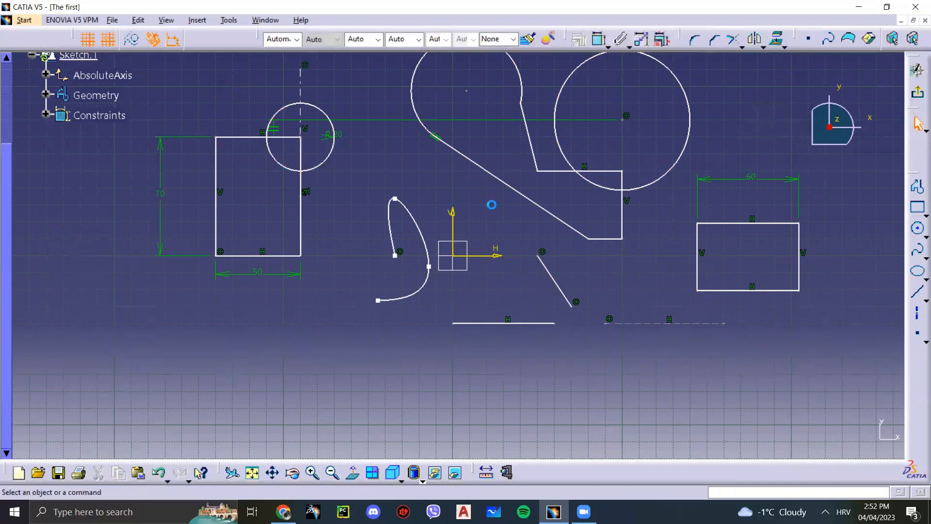
left_click(917, 313)
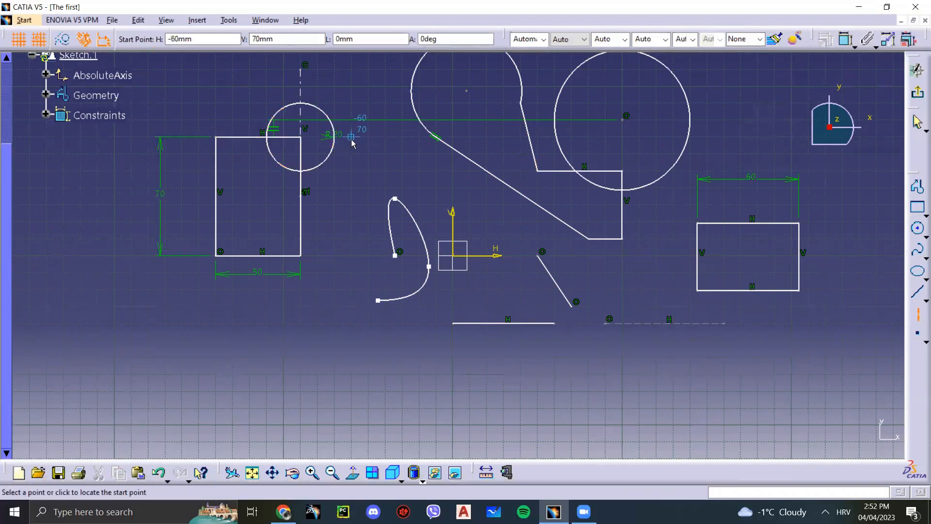
left_click(380, 141)
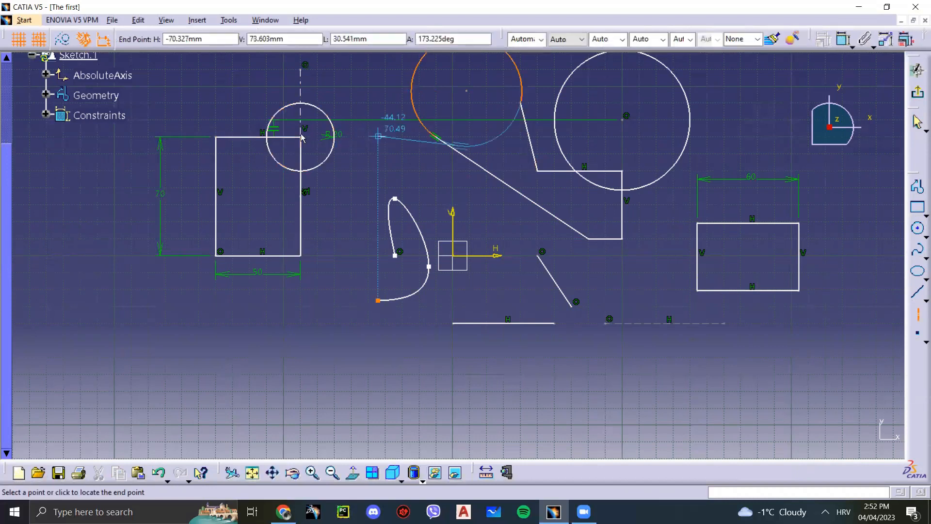
left_click(219, 138)
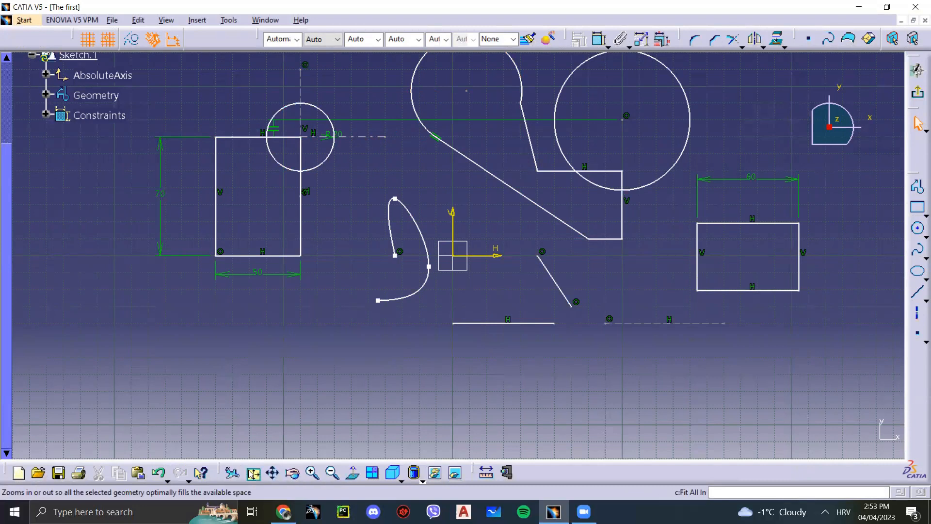
Undock the View toolbar and dock it again in the same row, after the measuring tools
left_click_drag(184, 401, 138, 374)
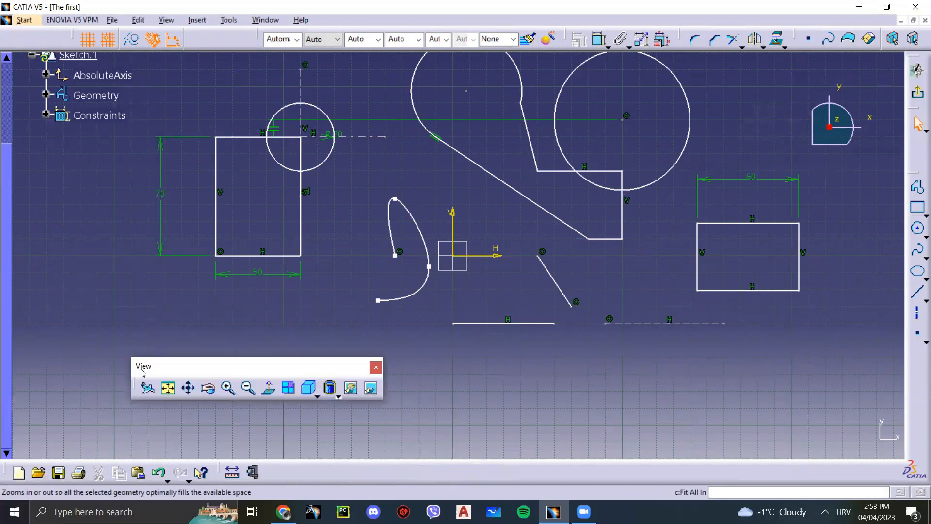
left_click_drag(286, 481, 286, 473)
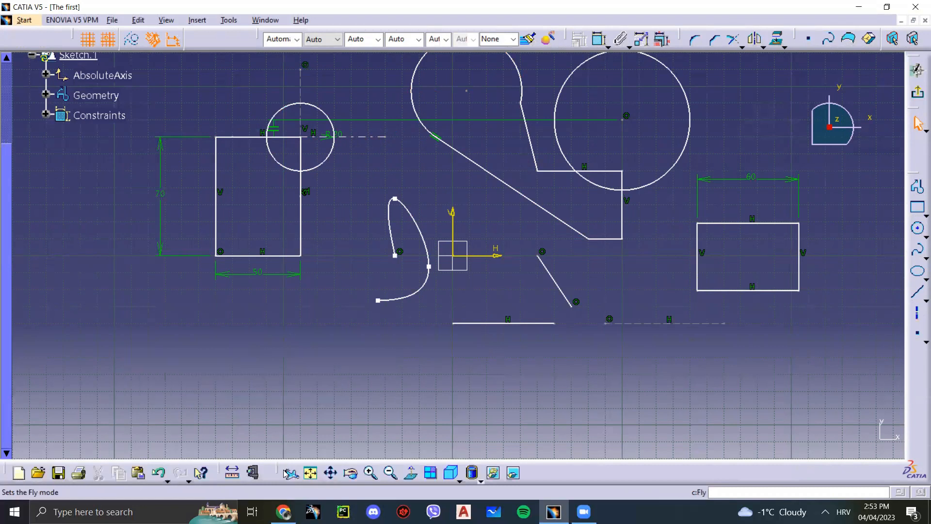
left_click(372, 474)
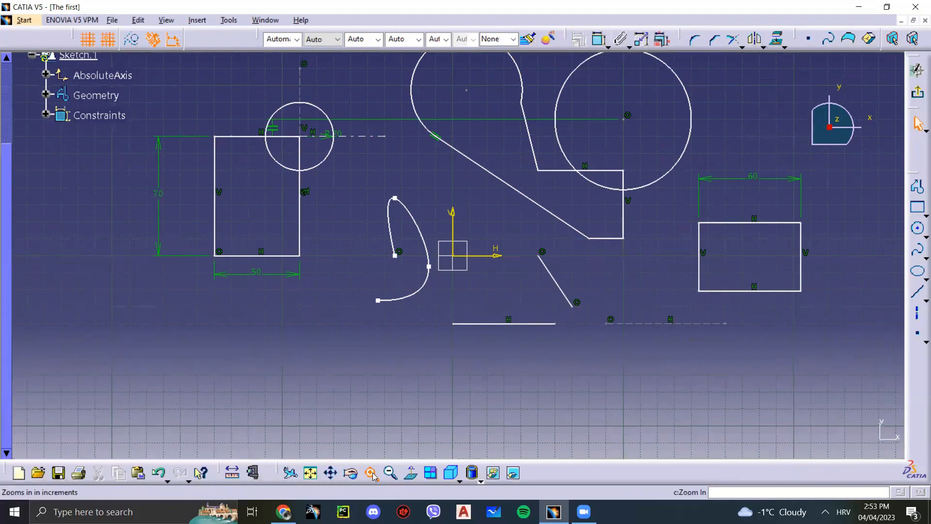
Examine the sketch by panning across the dimensioned rectangle and spline, fitting all geometry in view, and zooming back in around the origin
left_click(330, 473)
left_click_drag(291, 257, 356, 311)
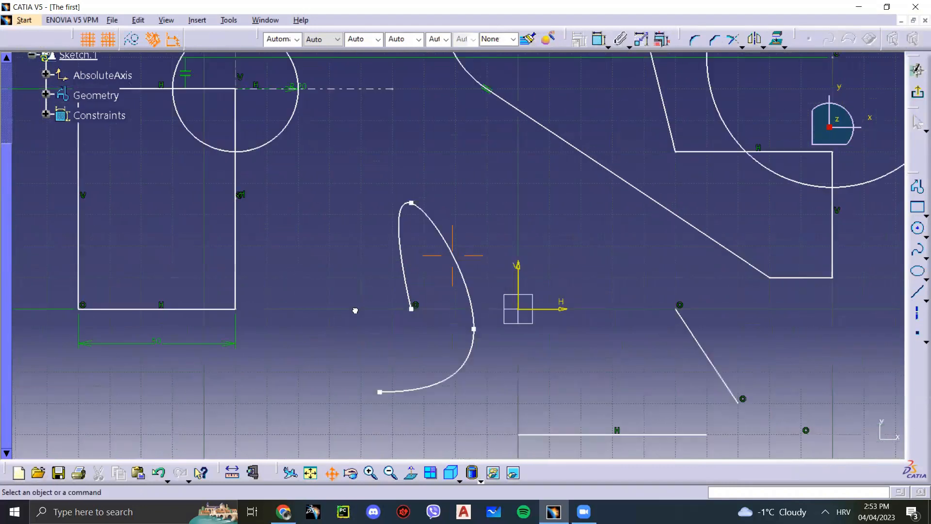
mouse_move(364, 228)
left_mouse_down()
mouse_move(401, 276)
mouse_move(449, 397)
left_mouse_up()
left_click(332, 472)
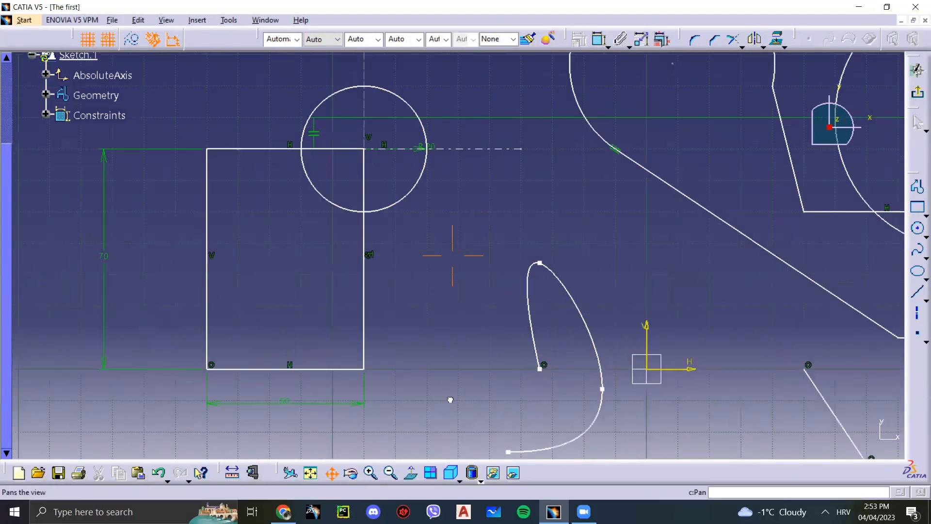
left_click_drag(452, 243, 452, 241)
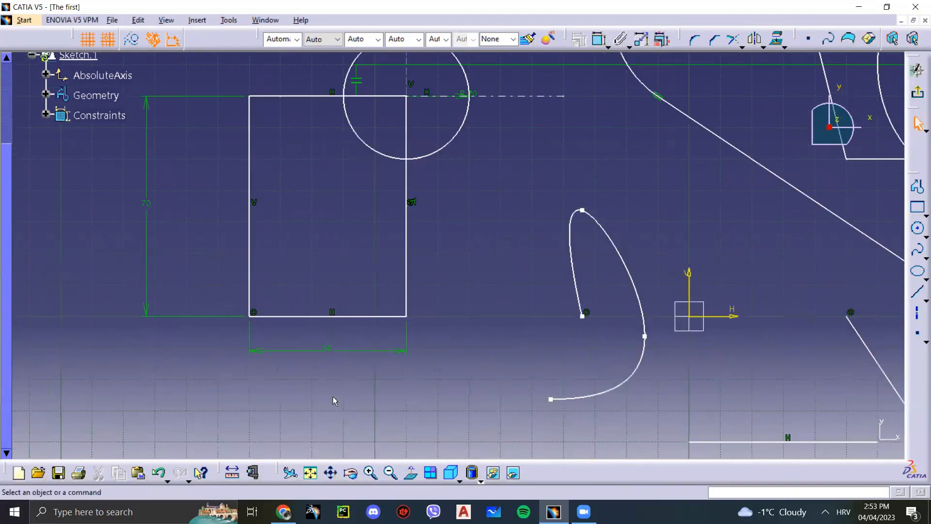
left_click(312, 474)
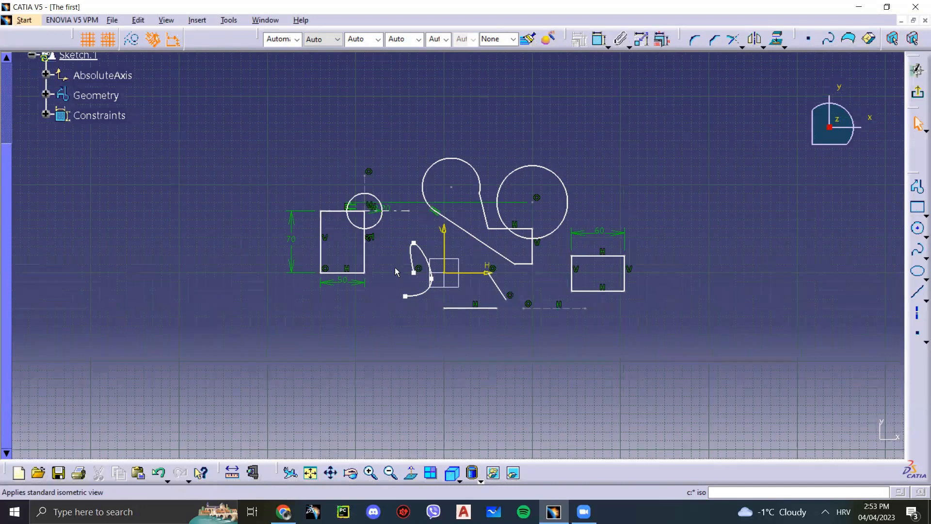
left_click(371, 473)
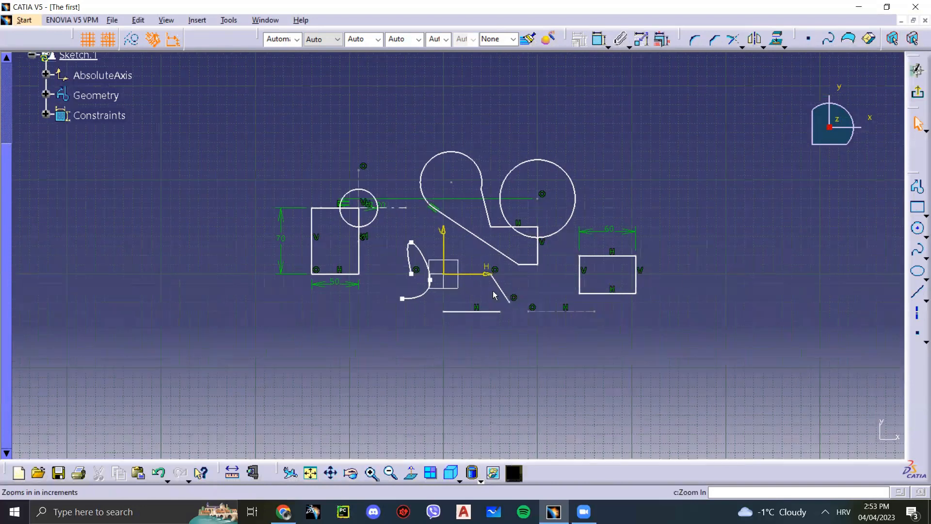
middle_click_drag(294, 269, 361, 298)
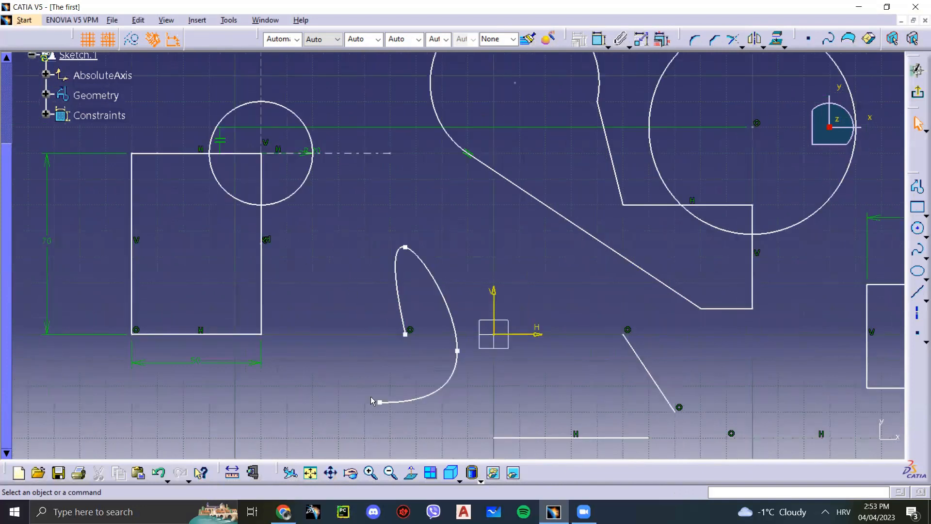
Place two sketch points, one at about (-60, 40) mm above the spline and one at about (20, 30) mm near the origin
left_click(917, 333)
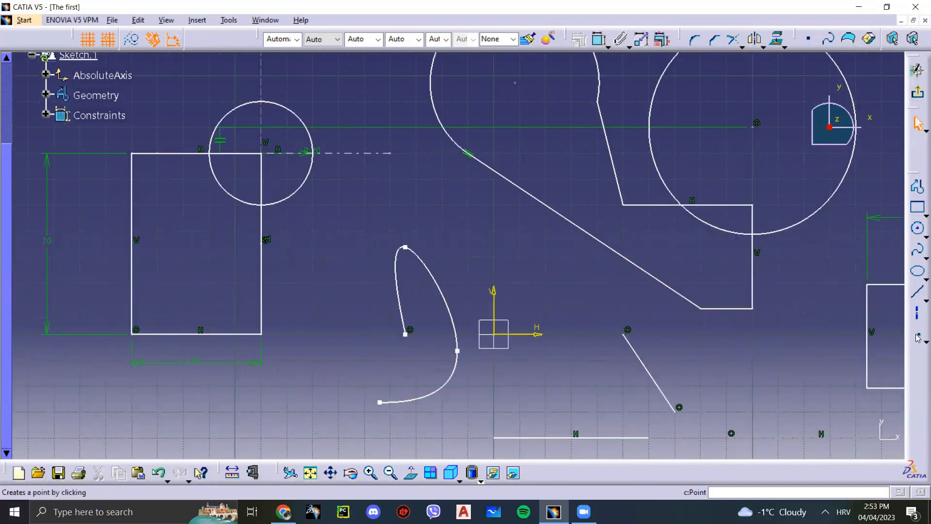
left_click(339, 231)
left_click(509, 268)
left_click(917, 333)
left_click(545, 256)
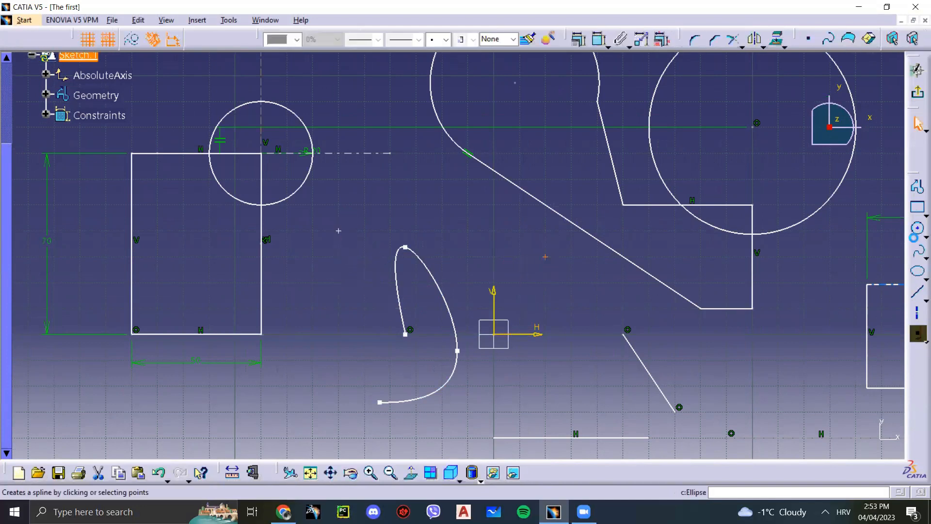
Draw a line connecting the two standalone points above the spline and the origin
left_click(917, 292)
left_click(545, 256)
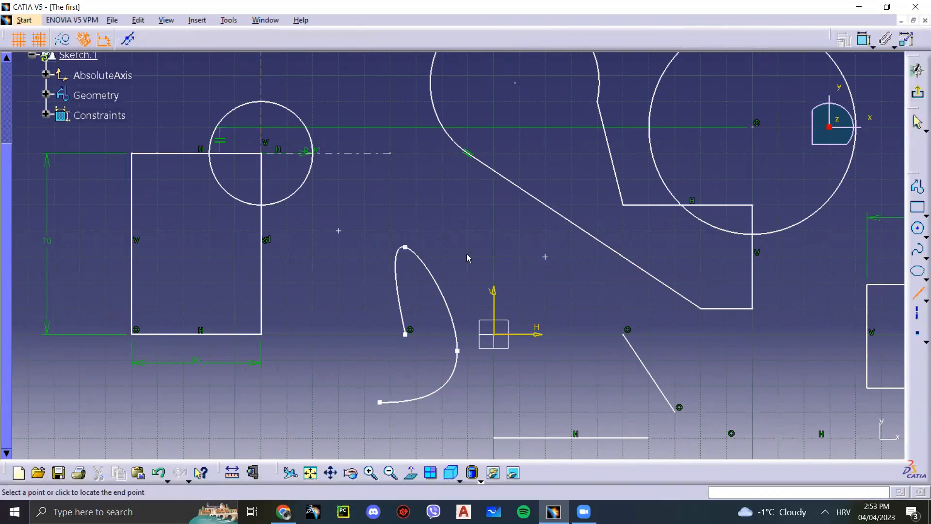
left_click(339, 231)
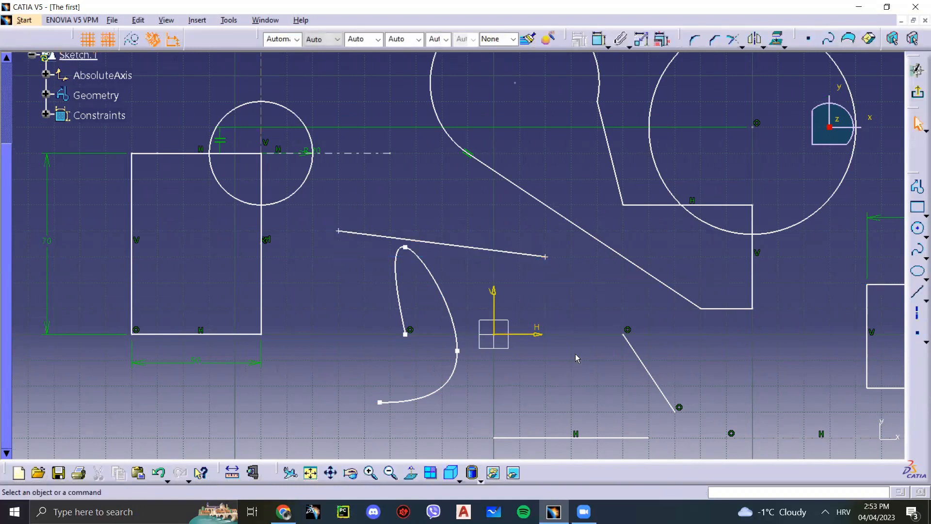